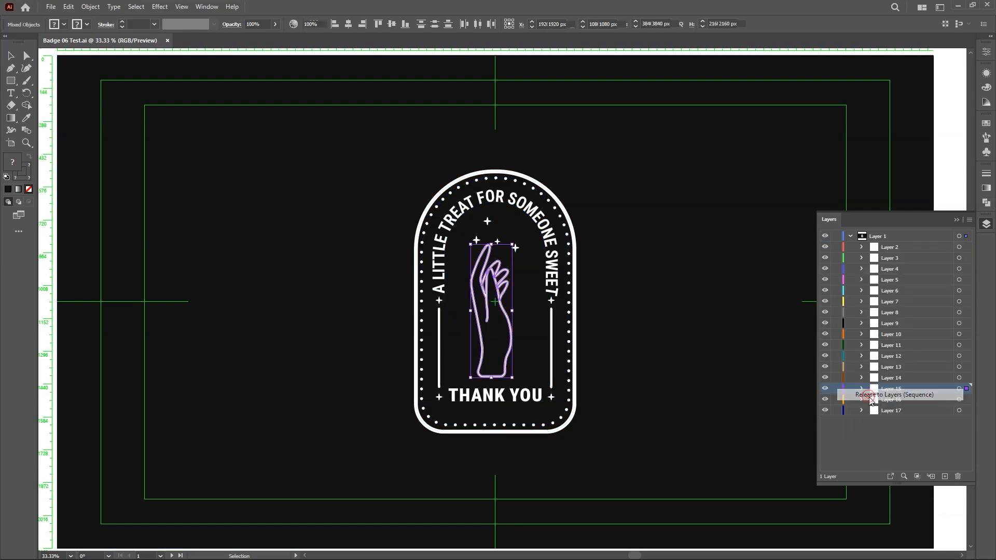
# - Move Layer 2 through Layer 17 out of Layer 1 so they become top-level layers
pyautogui.click(895, 248)
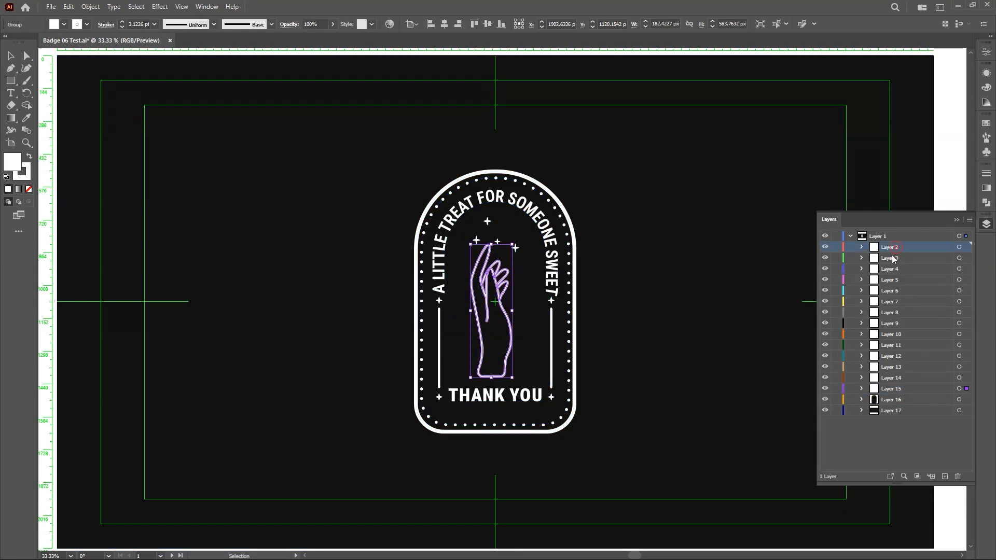
pyautogui.keyDown('shift'); pyautogui.click(901, 409); pyautogui.keyUp('shift')
pyautogui.moveTo(890, 250); pyautogui.dragTo(890, 232)
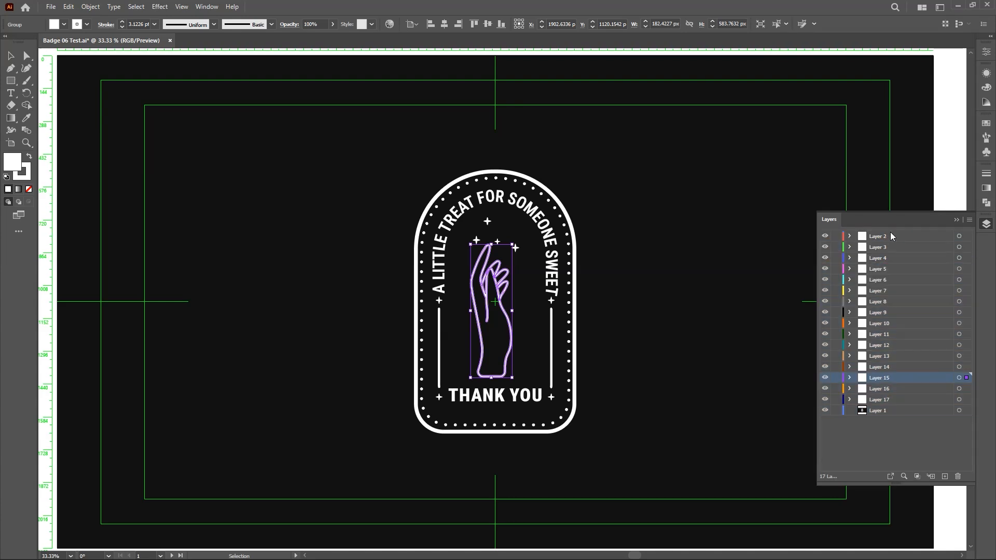
pyautogui.click(883, 432)
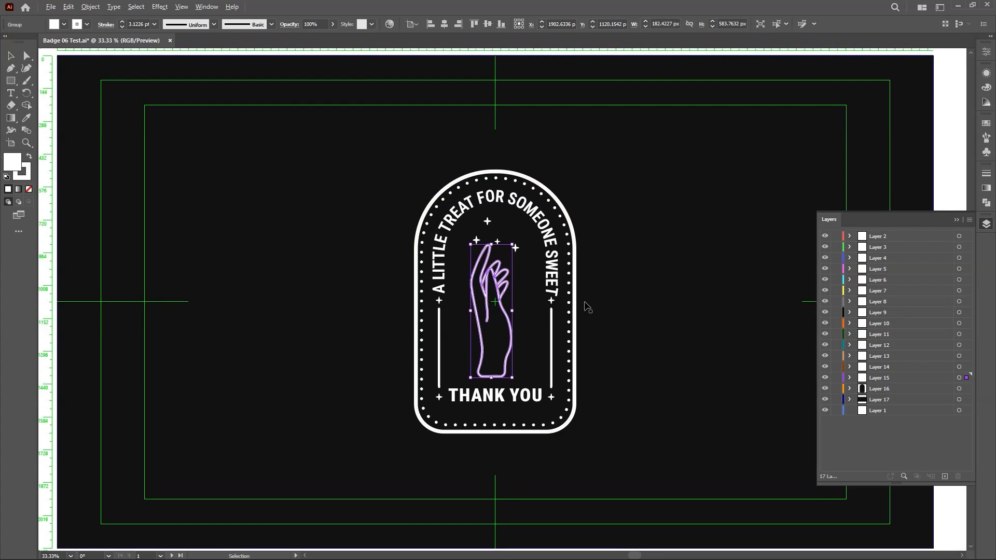
# - Select all the badge artwork together with its dark background
pyautogui.scroll(-1, 587, 306)
pyautogui.moveTo(612, 279); pyautogui.dragTo(574, 271)
pyautogui.moveTo(816, 123); pyautogui.dragTo(296, 502)
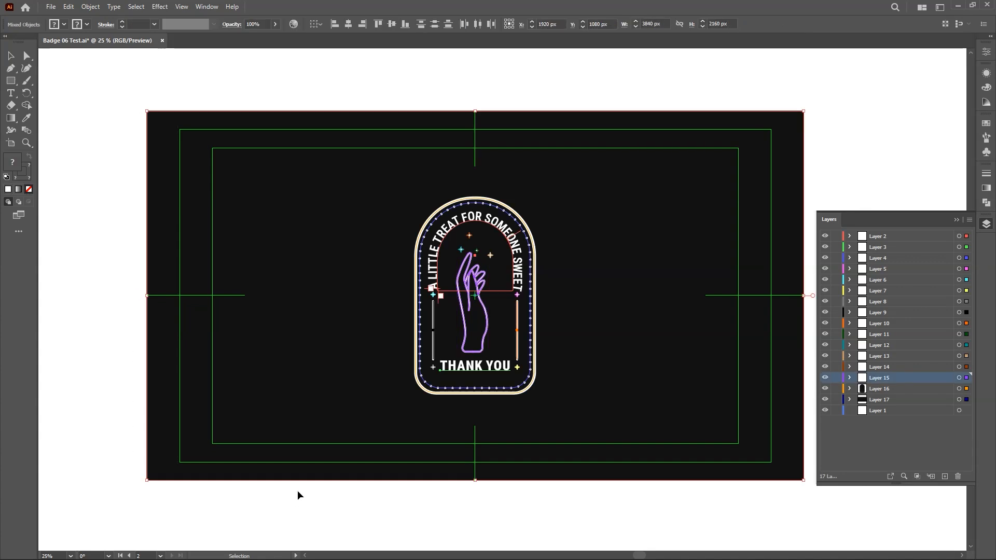
# - Switch to After Effects and create a 3840x2160, 29.97 fps composition named Vintage Badge
pyautogui.hotkey('alt', 'Tab')
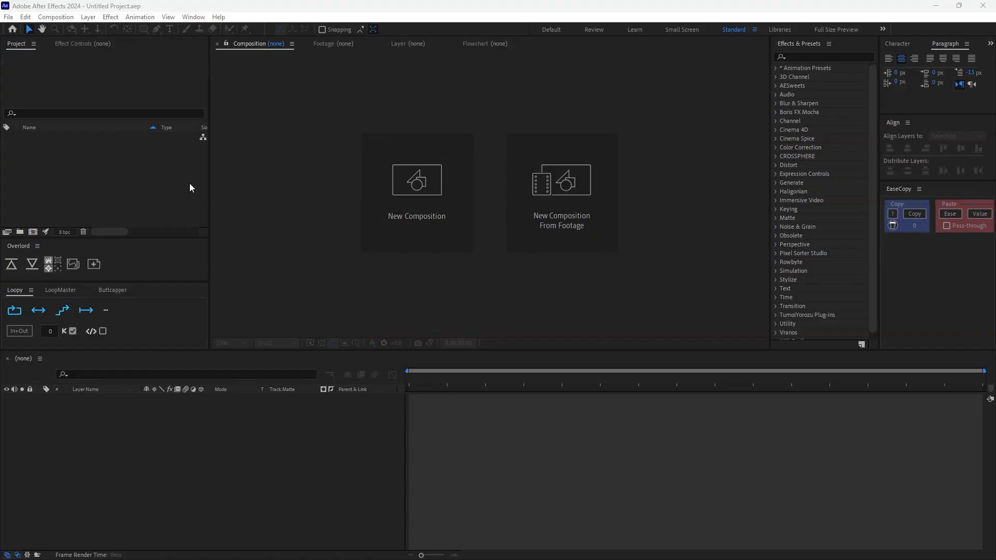
pyautogui.click(413, 221)
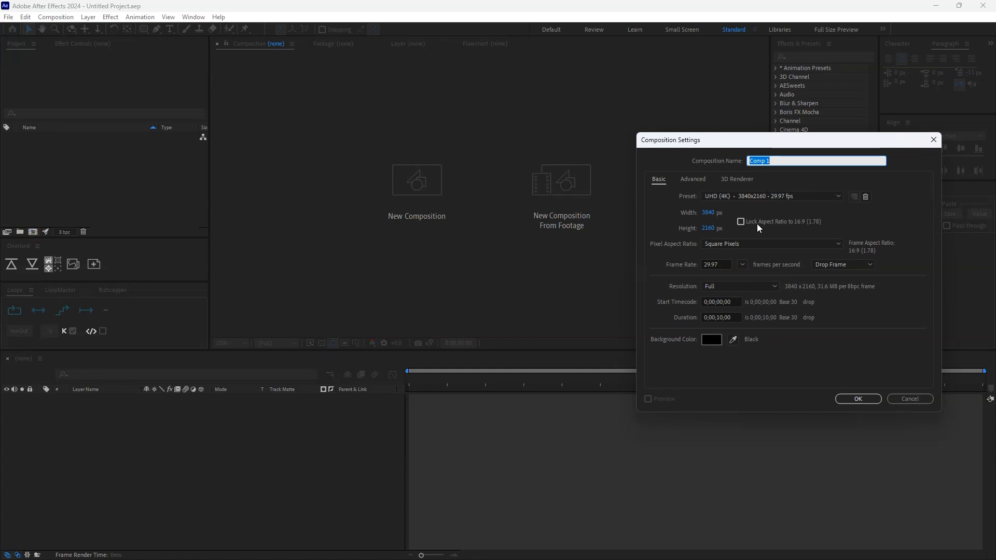
pyautogui.write('Vintage Badge')
pyautogui.click(863, 398)
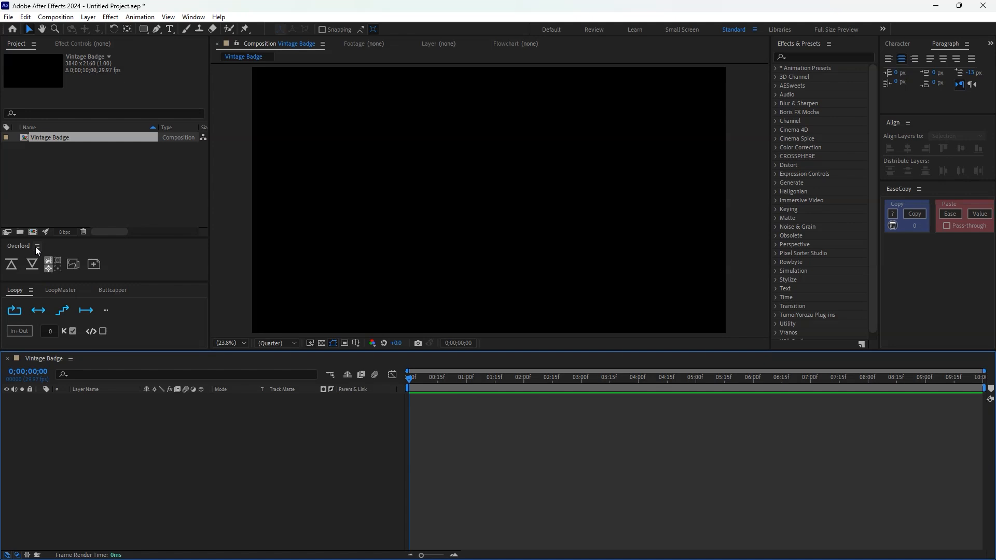
# - Import the selected Illustrator artwork with Overlord and collapse the expanded properties of Layer 4
pyautogui.click(33, 265)
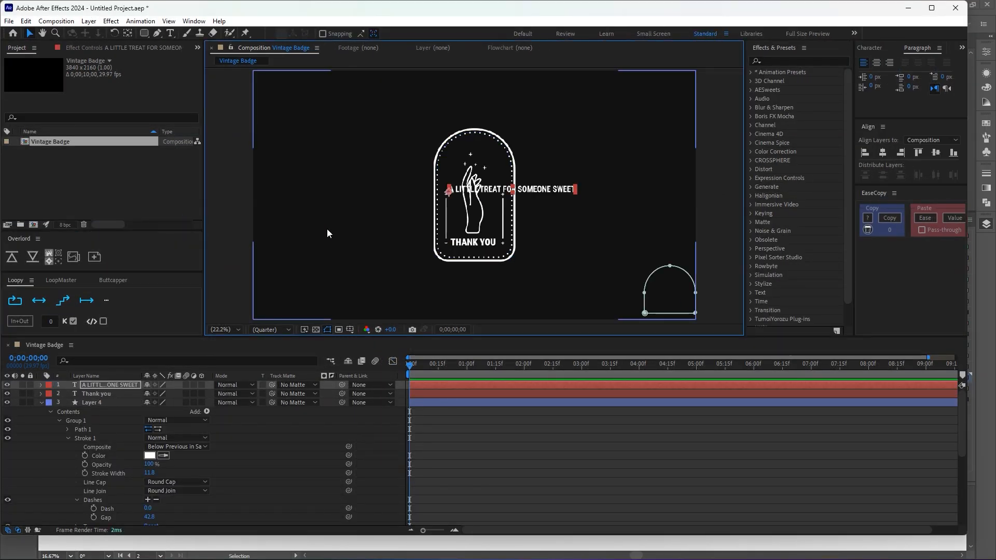
pyautogui.click(41, 403)
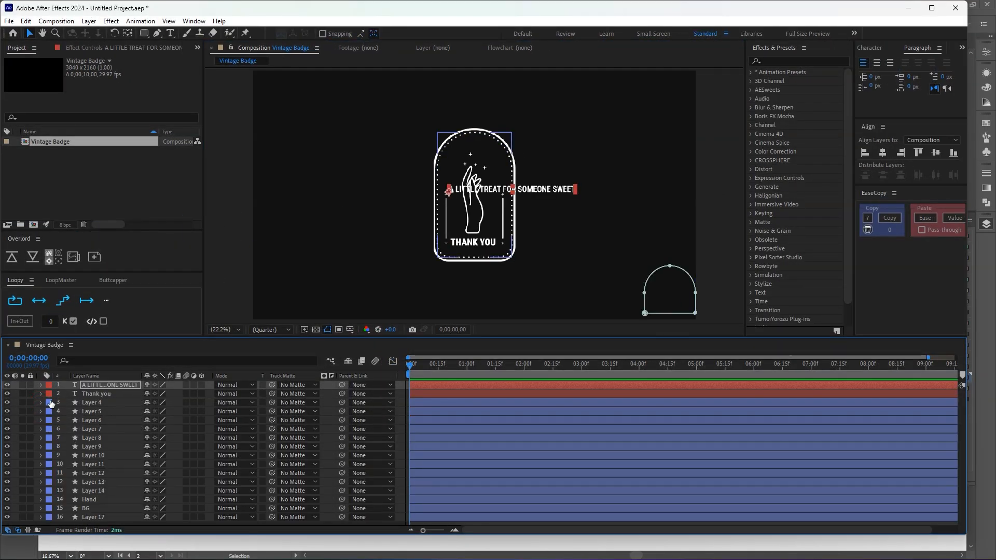
pyautogui.moveTo(295, 12); pyautogui.dragTo(306, 1)
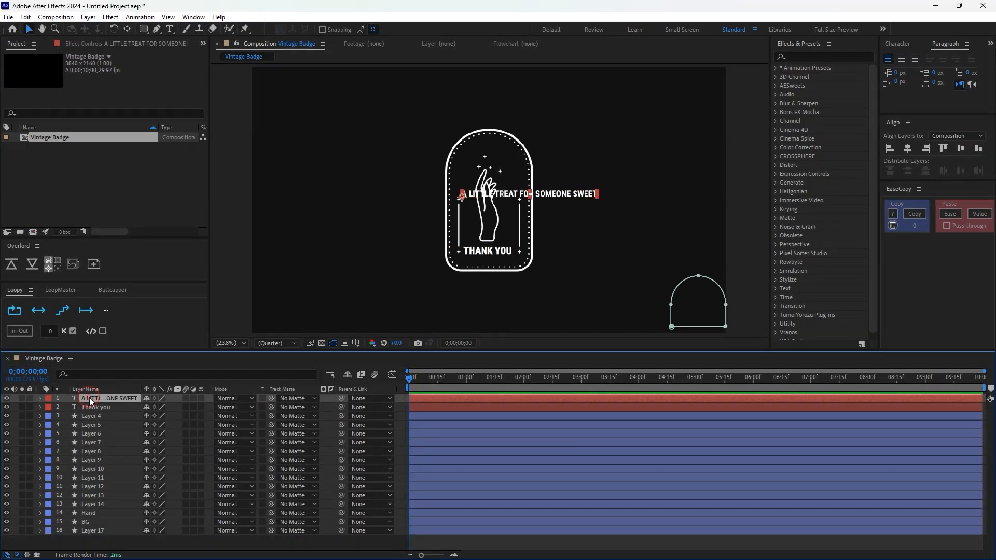
# - Move the "A LITTLE TREAT FOR SOMEONE SWEET" text clear of the hand and set its text path to Mask 1
pyautogui.moveTo(563, 195); pyautogui.dragTo(455, 127)
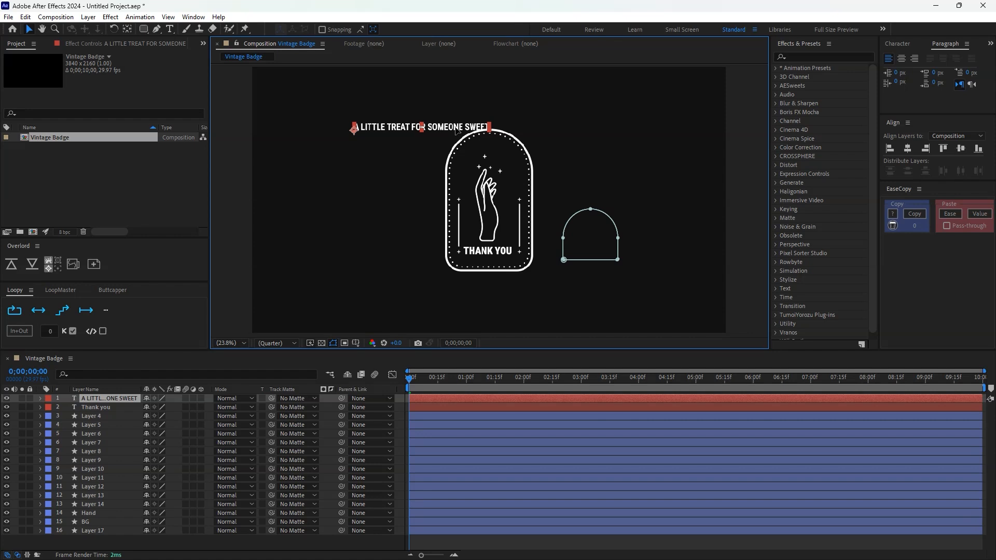
pyautogui.click(40, 399)
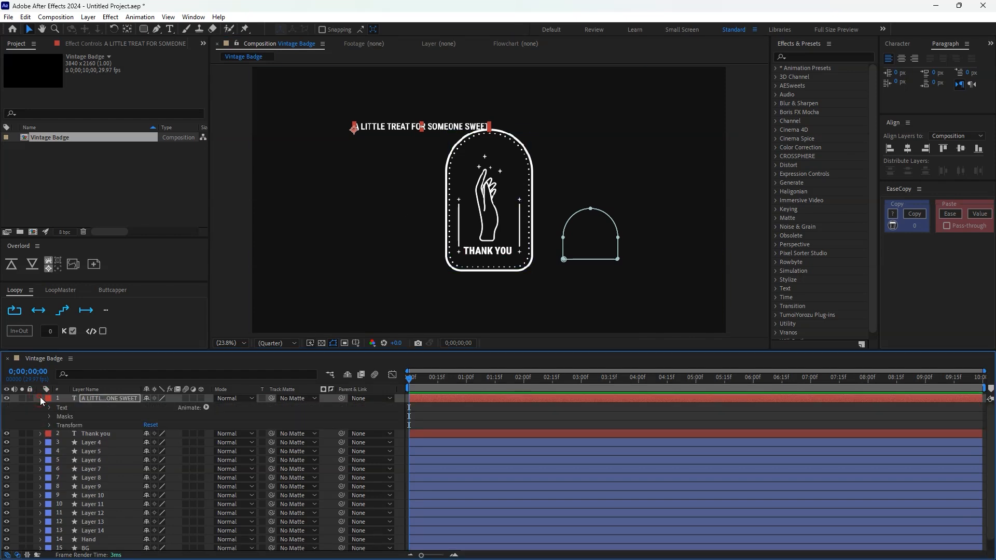
pyautogui.click(50, 408)
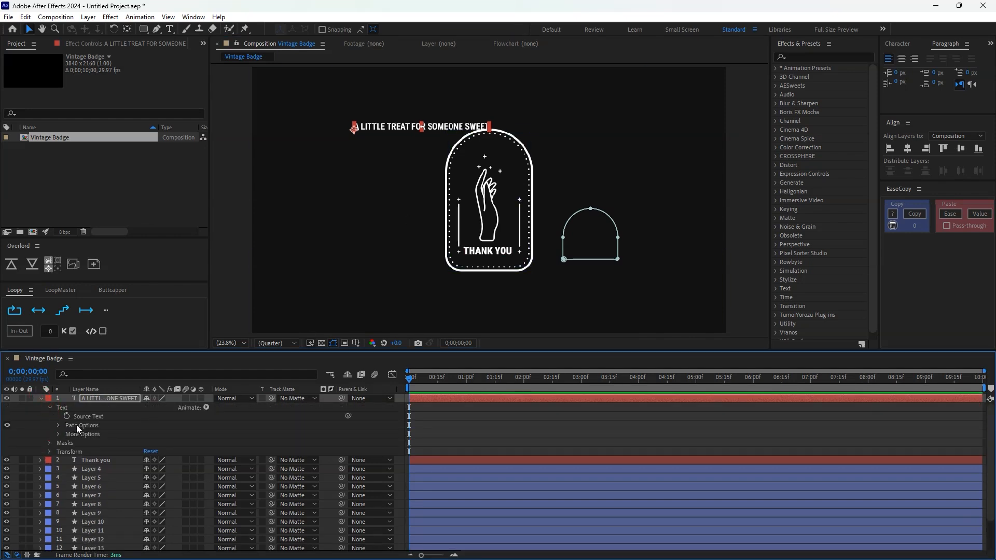
pyautogui.click(57, 426)
pyautogui.click(177, 433)
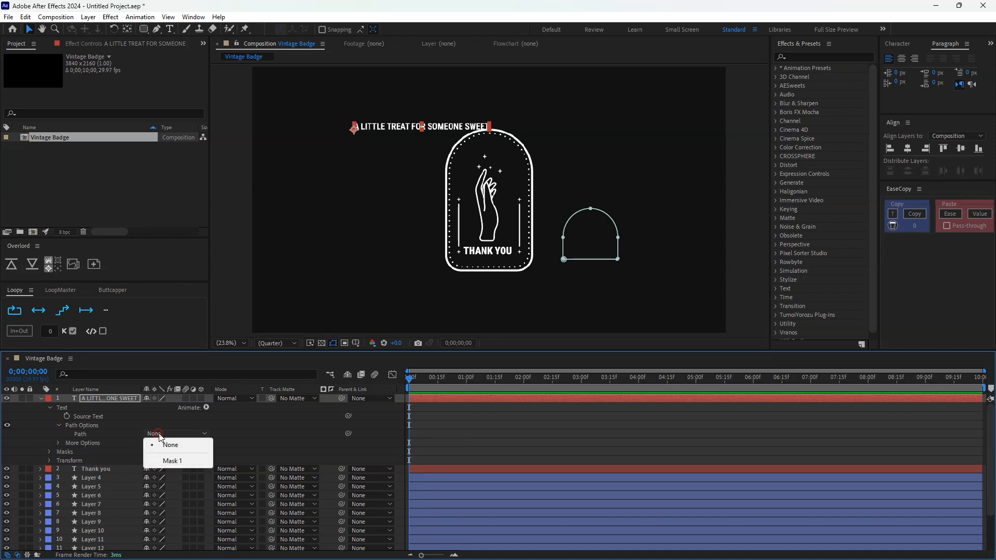
pyautogui.click(184, 461)
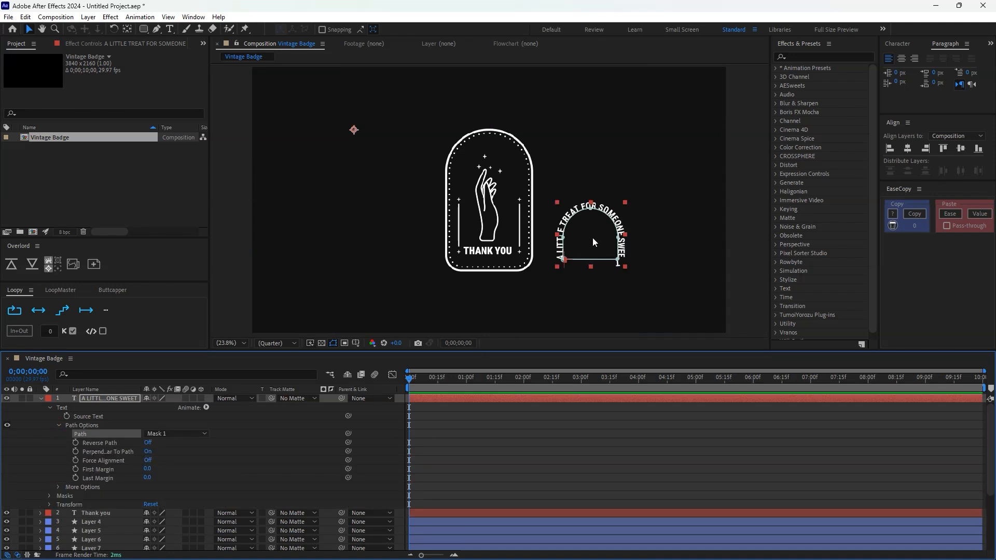
# - Center the arched tagline's anchor point on the text and position the tagline inside the badge's upper arch
pyautogui.click(127, 30)
pyautogui.moveTo(354, 131); pyautogui.dragTo(507, 168)
pyautogui.press('v')
pyautogui.press('.')
pyautogui.scroll(1, 508, 168)
pyautogui.hotkey('ctrl', 'shift', ';')
pyautogui.scroll(1, 519, 179)
pyautogui.moveTo(490, 178); pyautogui.dragTo(487, 181)
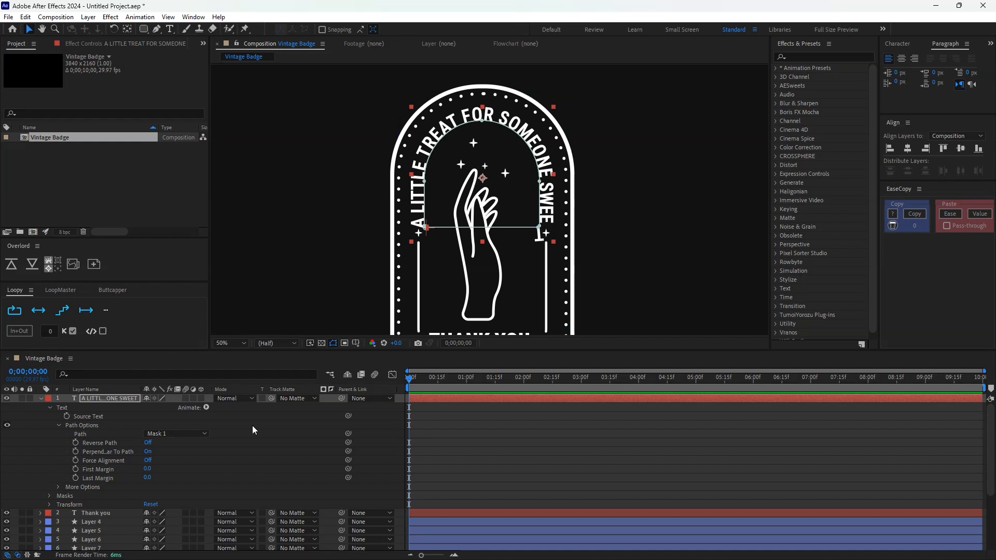
# - Lower the tagline path's First Margin until the text runs evenly around the arch, then deselect the layer
pyautogui.moveTo(149, 469); pyautogui.dragTo(143, 469)
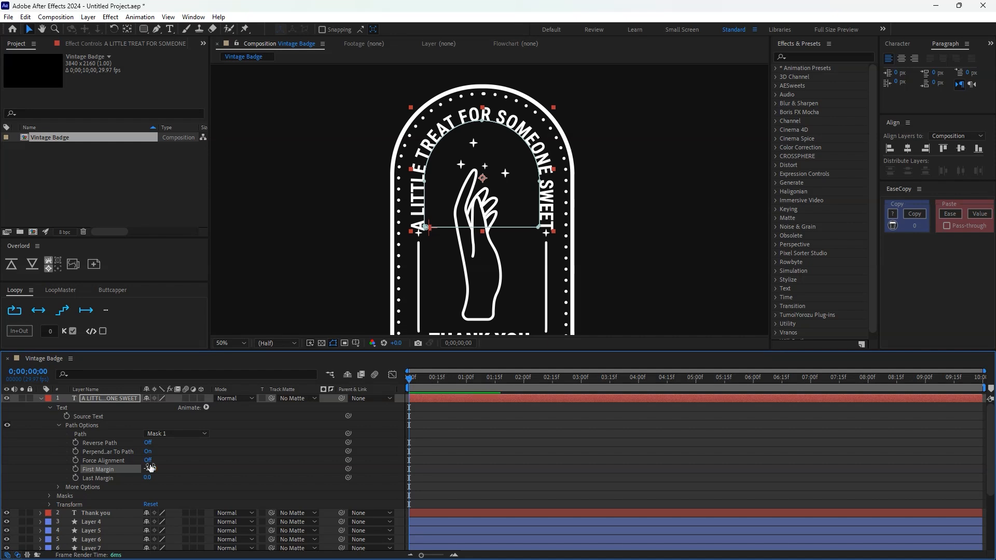
pyautogui.click(631, 171)
pyautogui.scroll(-2, 629, 167)
pyautogui.moveTo(624, 210); pyautogui.dragTo(562, 202)
pyautogui.click(756, 165)
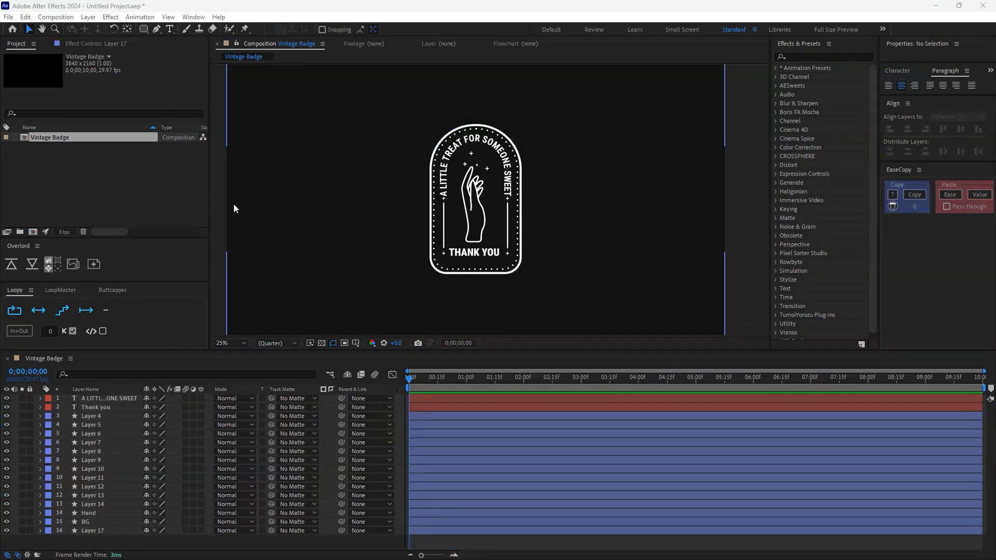
# - Hide all layers above BG and lock the background Layer 17
pyautogui.click(159, 196)
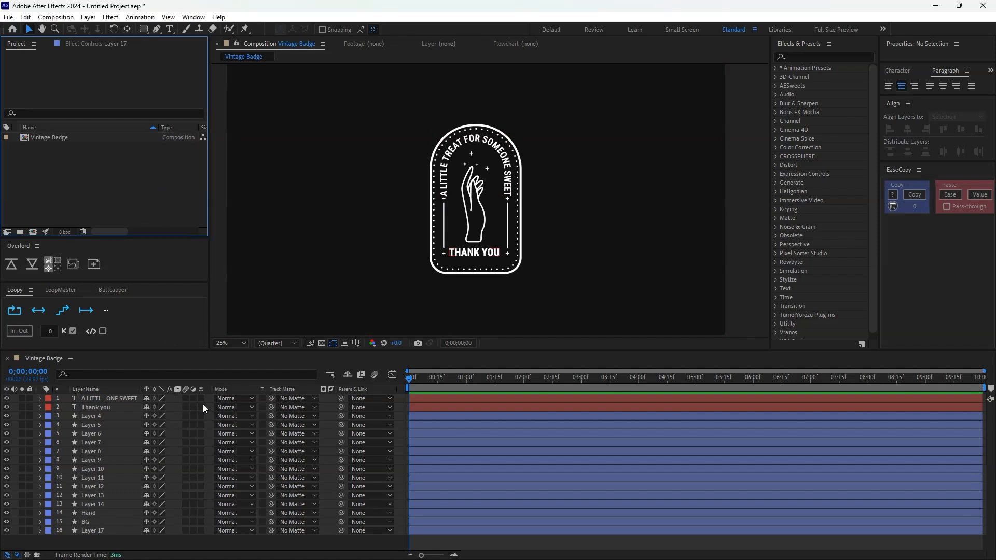
pyautogui.moveTo(7, 399); pyautogui.dragTo(11, 515)
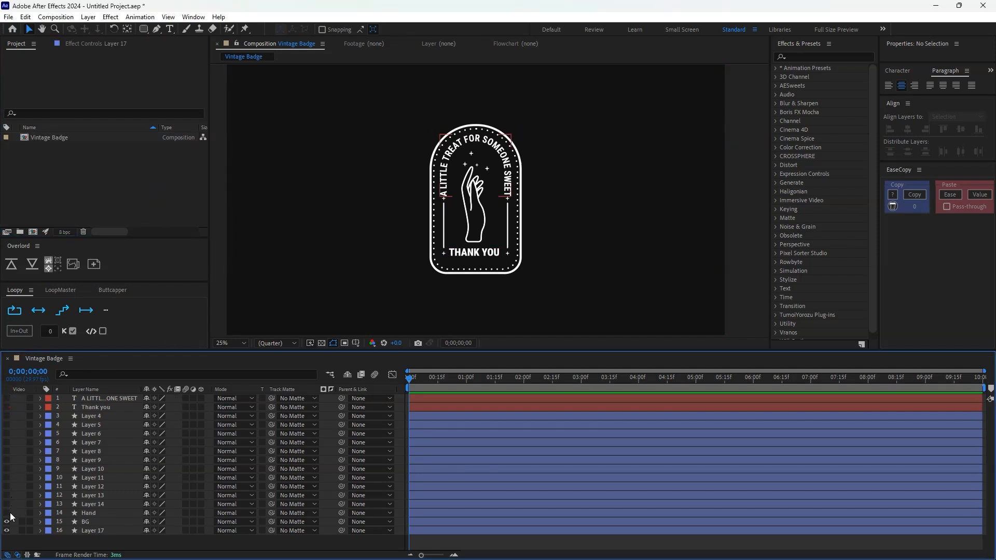
pyautogui.click(88, 532)
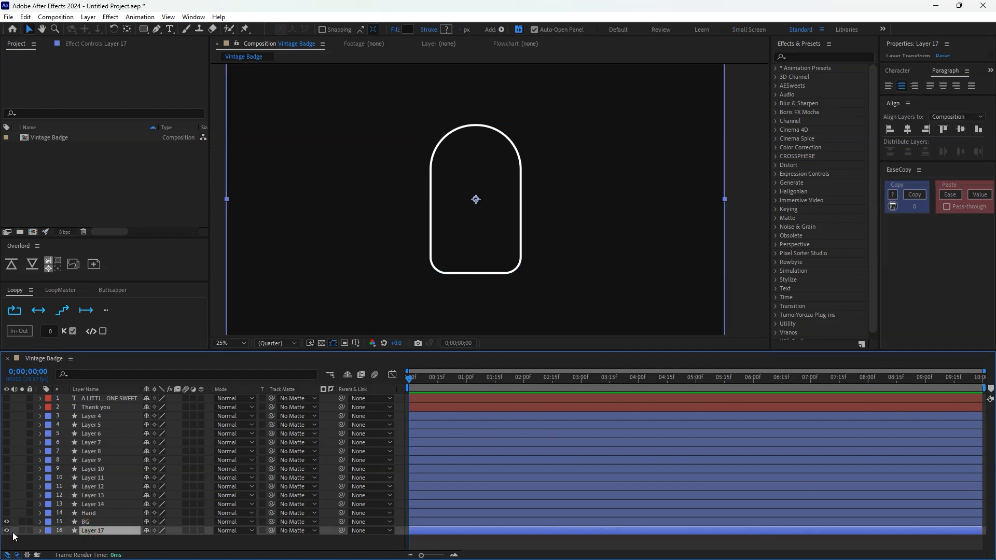
pyautogui.click(29, 531)
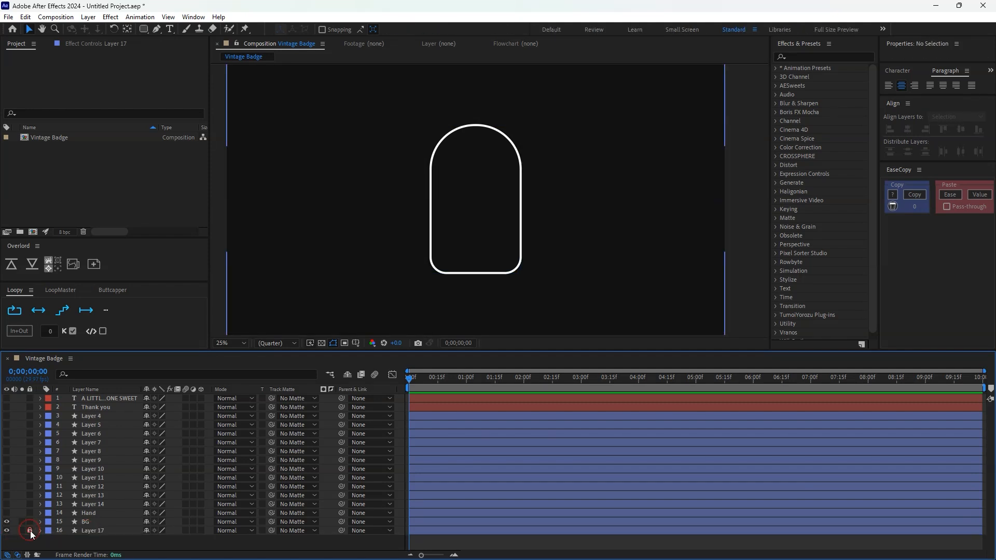
# - Select the BG badge outline and expand its contents to reach the Path property of Path 1
pyautogui.click(462, 232)
pyautogui.moveTo(487, 219); pyautogui.dragTo(512, 213)
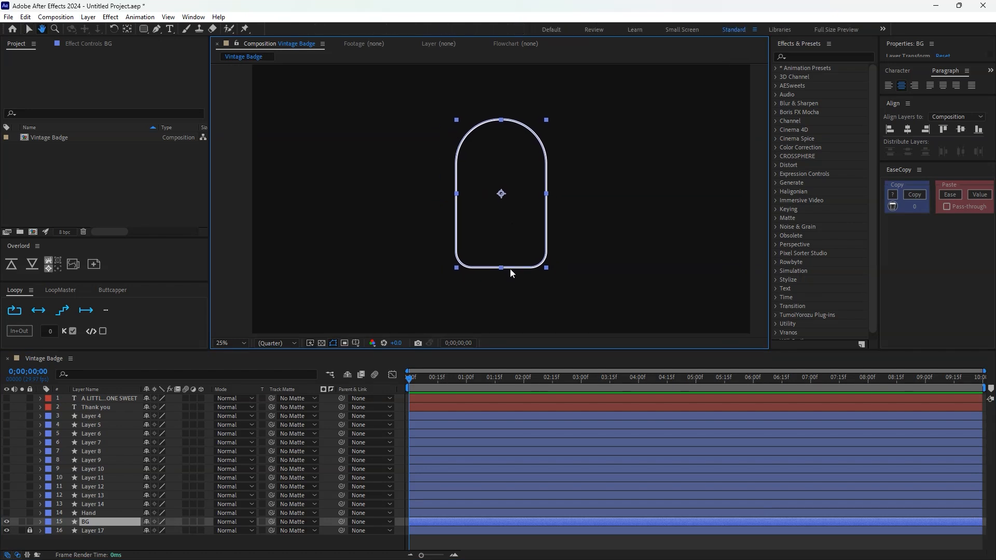
pyautogui.scroll(1, 462, 472)
pyautogui.scroll(1, 462, 472)
pyautogui.moveTo(462, 472); pyautogui.dragTo(701, 461)
pyautogui.scroll(1, 489, 457)
pyautogui.moveTo(490, 458); pyautogui.dragTo(720, 476)
pyautogui.moveTo(516, 181); pyautogui.dragTo(509, 192)
pyautogui.press('g')
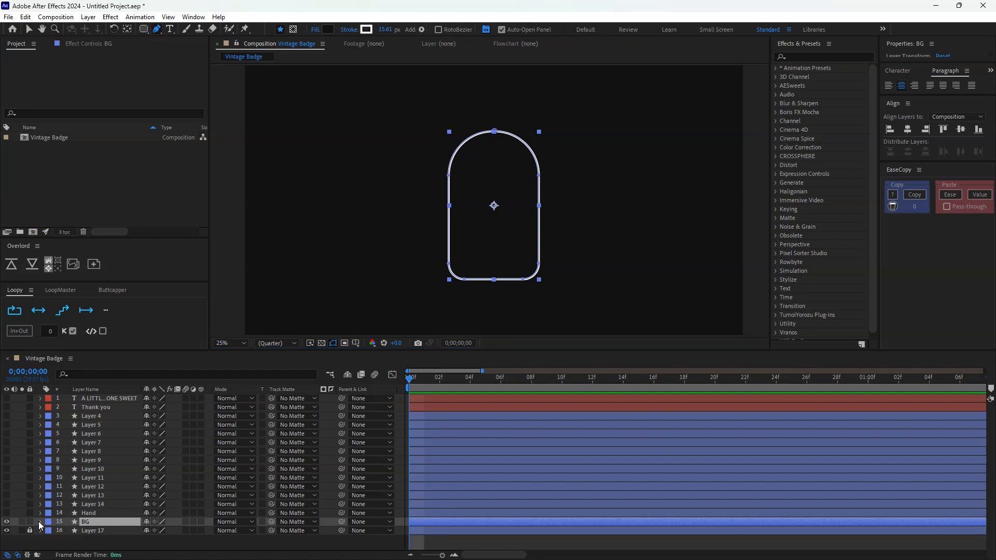
pyautogui.click(40, 522)
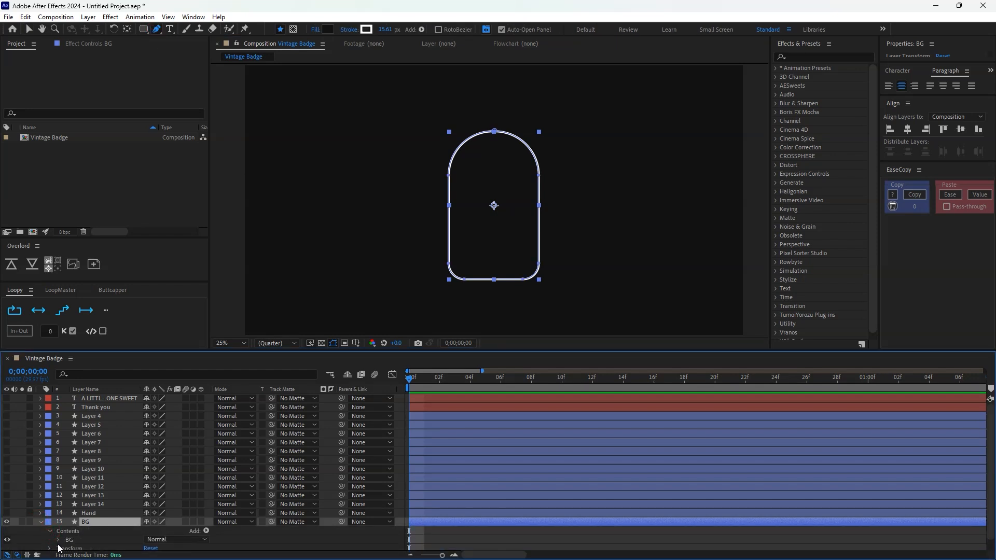
pyautogui.click(49, 531)
pyautogui.click(58, 530)
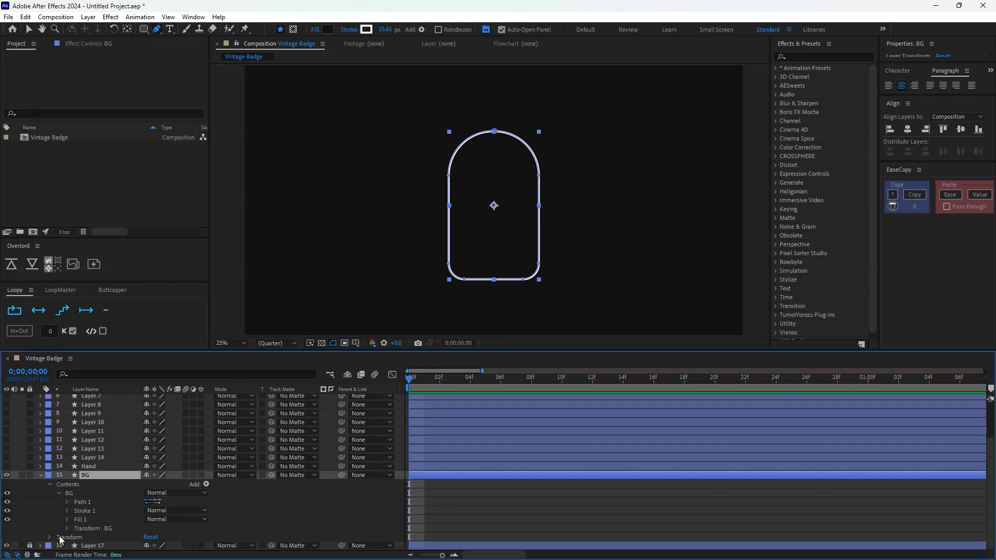
pyautogui.click(66, 502)
pyautogui.click(106, 511)
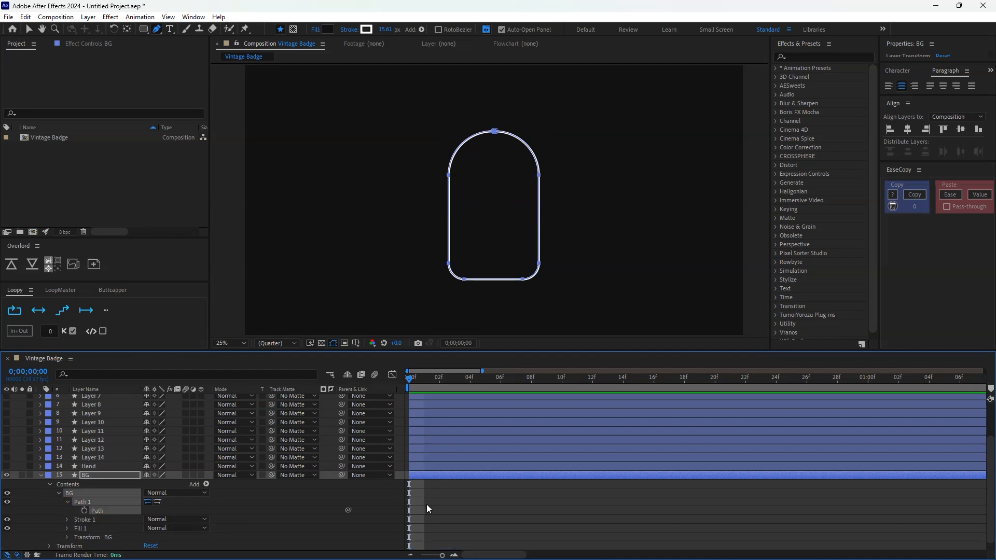
# - Add a keyframe to the BG outline's Path at frame 5 and move that keyframe to frame 10
pyautogui.scroll(2, 425, 504)
pyautogui.scroll(-2, 554, 498)
pyautogui.moveTo(473, 380); pyautogui.dragTo(479, 382)
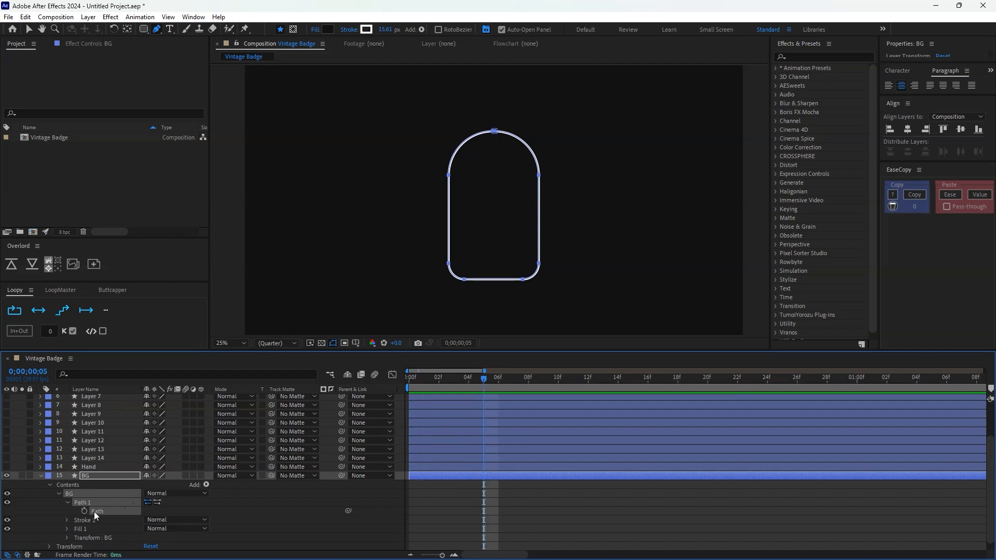
pyautogui.moveTo(484, 511); pyautogui.dragTo(561, 521)
# - At frame 5, squash the BG outline vertically by bringing its upper points down and its lower points up
pyautogui.press('v')
pyautogui.click(450, 159)
pyautogui.moveTo(590, 96); pyautogui.dragTo(449, 225)
pyautogui.moveTo(565, 251); pyautogui.dragTo(451, 231)
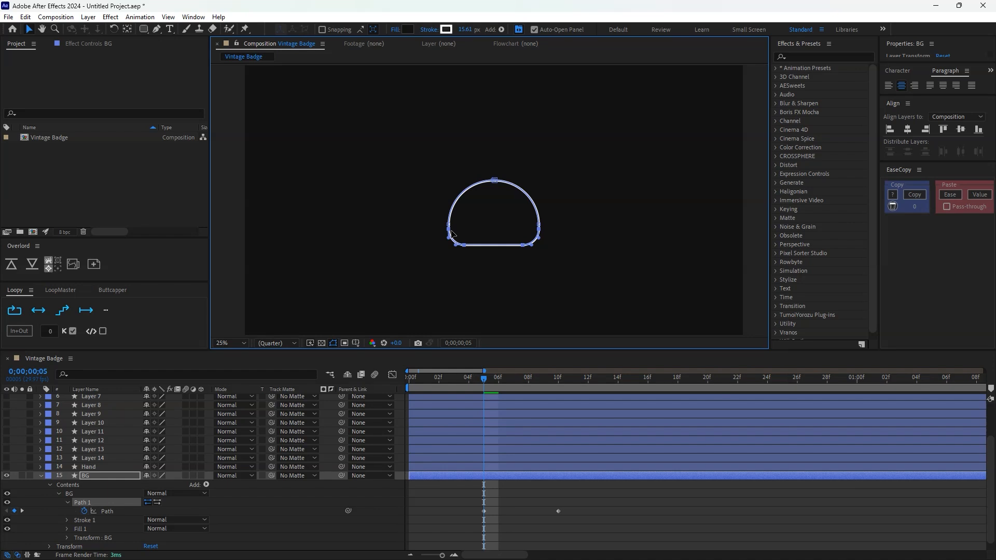
# - Flatten the outline's arched top at frame 5 by lowering its upper and side points into a low rounded shape
pyautogui.press('.')
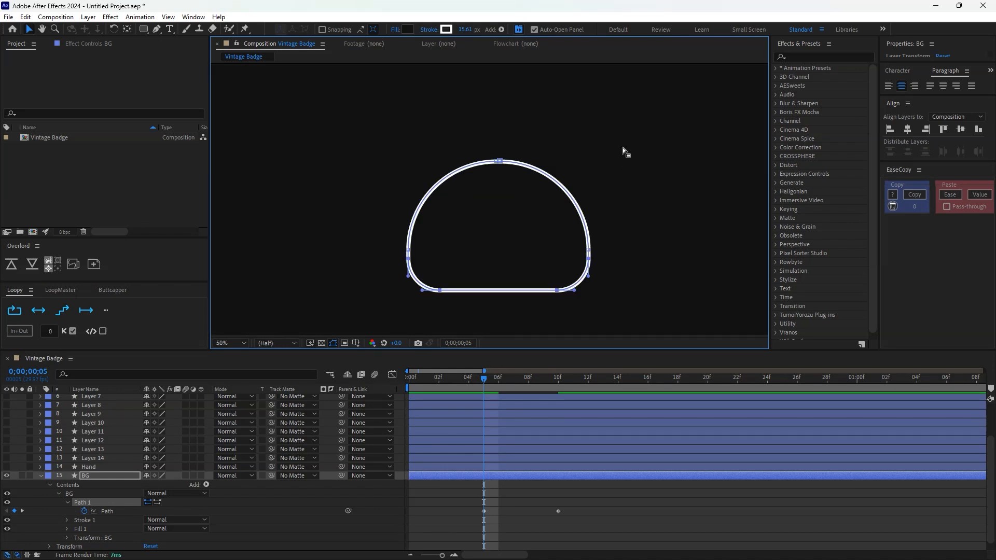
pyautogui.moveTo(635, 148); pyautogui.dragTo(503, 215)
pyautogui.moveTo(461, 234); pyautogui.dragTo(466, 222)
pyautogui.moveTo(413, 196); pyautogui.dragTo(413, 216)
pyautogui.moveTo(593, 195); pyautogui.dragTo(593, 215)
pyautogui.moveTo(502, 201); pyautogui.dragTo(503, 217)
pyautogui.click(519, 227)
pyautogui.moveTo(485, 380)
pyautogui.mouseDown()
pyautogui.moveTo(397, 378)
pyautogui.moveTo(485, 380)
pyautogui.mouseUp()
pyautogui.click(502, 489)
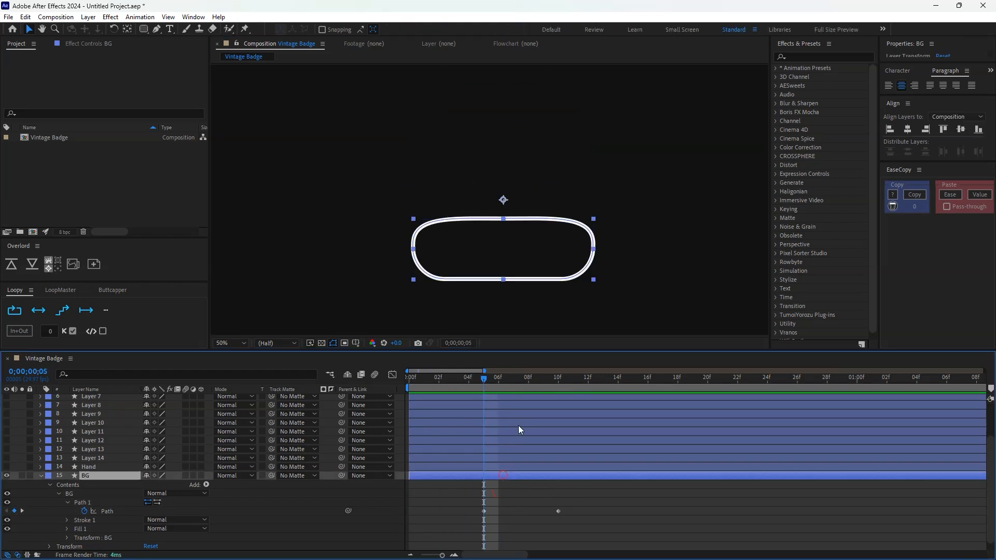
# - Refine the flattened outline into an even pill shape by adding a top point and adjusting the upper points and handles
pyautogui.click(504, 475)
pyautogui.press('g')
pyautogui.click(543, 219)
pyautogui.moveTo(593, 224); pyautogui.dragTo(593, 223)
pyautogui.moveTo(502, 219); pyautogui.dragTo(434, 218)
pyautogui.moveTo(413, 216)
pyautogui.mouseDown()
pyautogui.moveTo(413, 228)
pyautogui.moveTo(443, 218)
pyautogui.moveTo(413, 228)
pyautogui.mouseUp()
pyautogui.moveTo(544, 218); pyautogui.dragTo(563, 219)
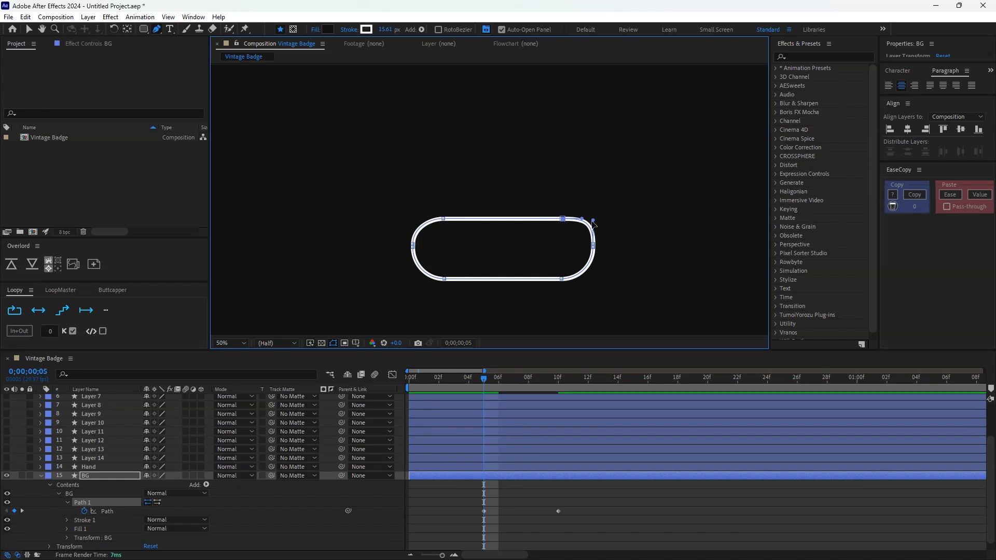
# - Move the BG outline's second Path keyframe to frame 16
pyautogui.click(559, 512)
pyautogui.moveTo(596, 514); pyautogui.dragTo(645, 521)
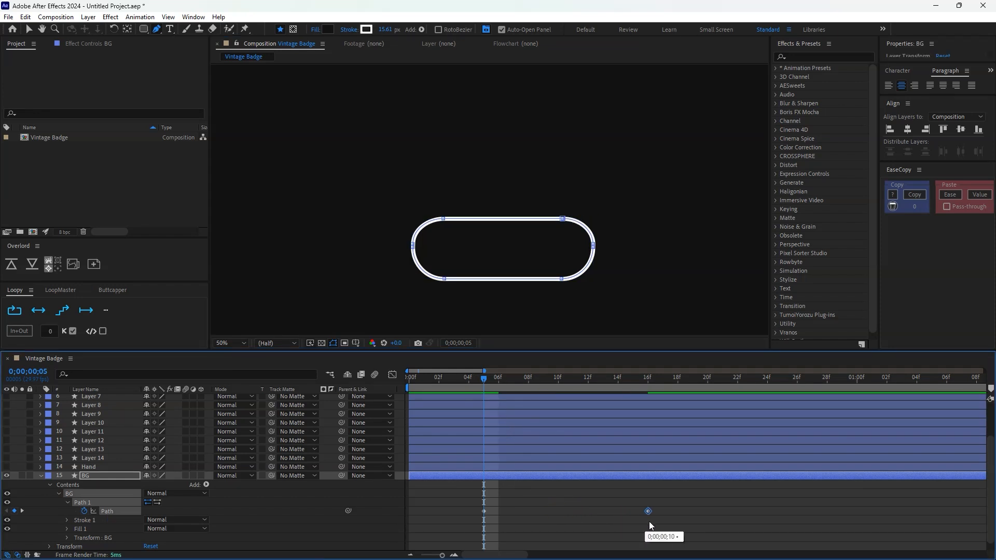
pyautogui.press('-')
# - Apply Easy Ease to both Path keyframes of the BG outline
pyautogui.press('v')
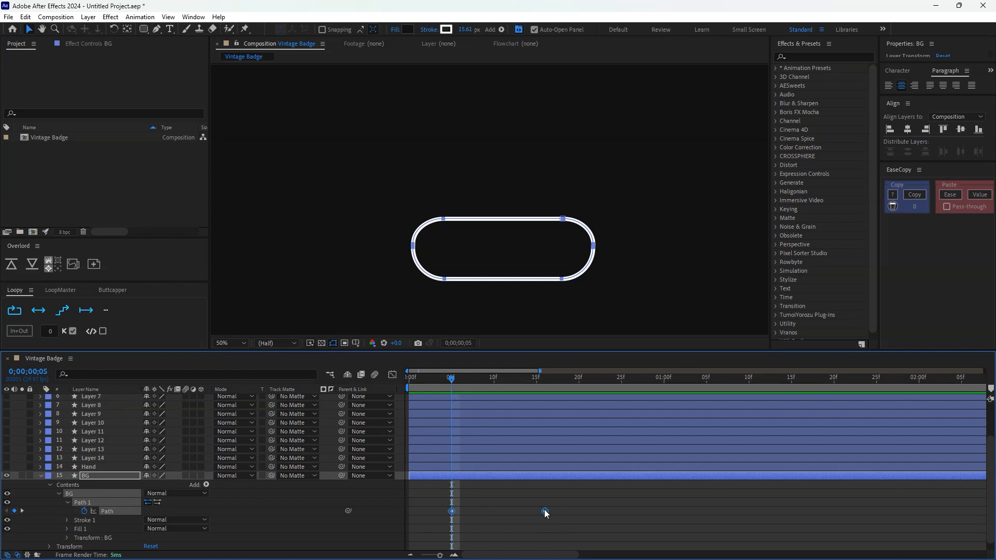
pyautogui.rightClick(545, 511)
pyautogui.moveTo(608, 502)
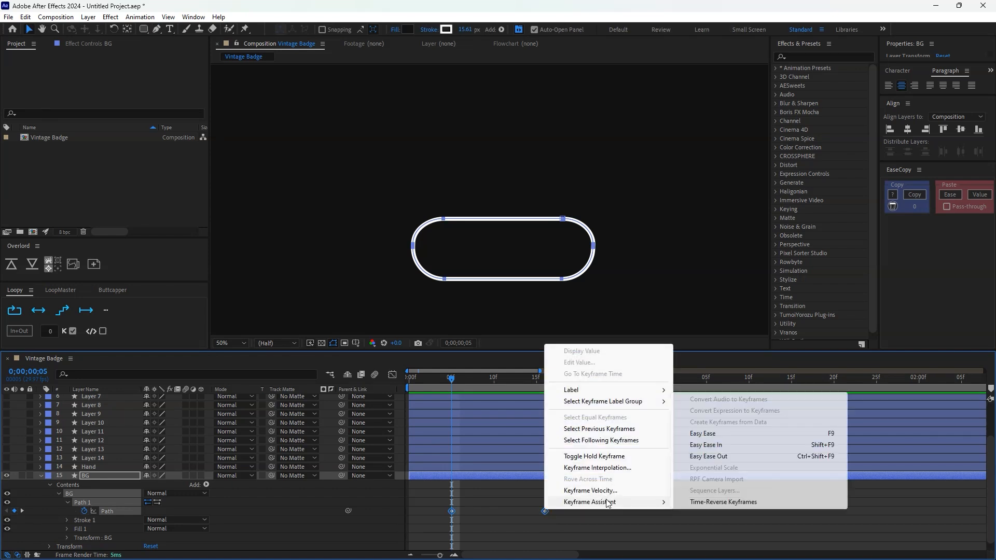
pyautogui.click(739, 437)
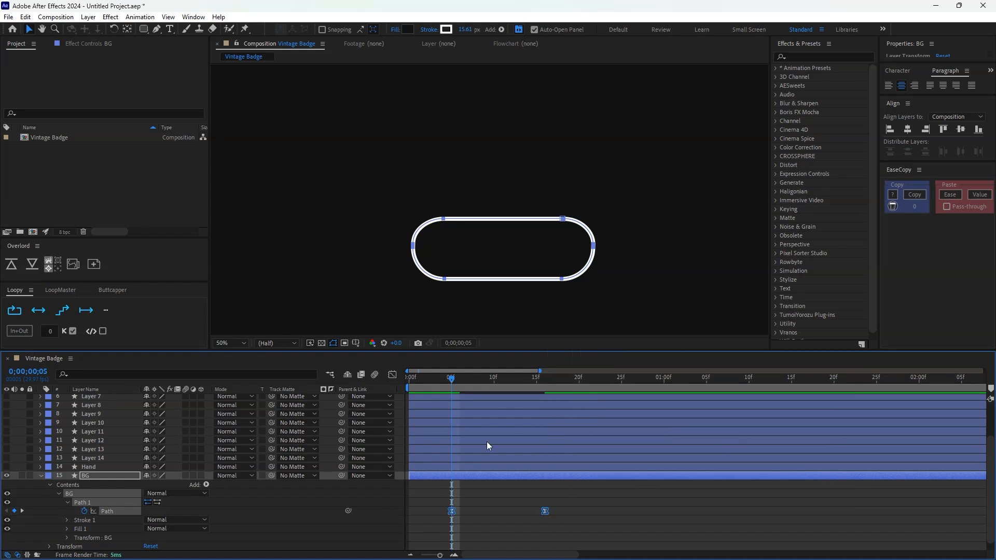
# - Reshape the BG Path speed curve to peak right after frame 5 and slow gradually toward frame 16, and preview the growth
pyautogui.click(393, 374)
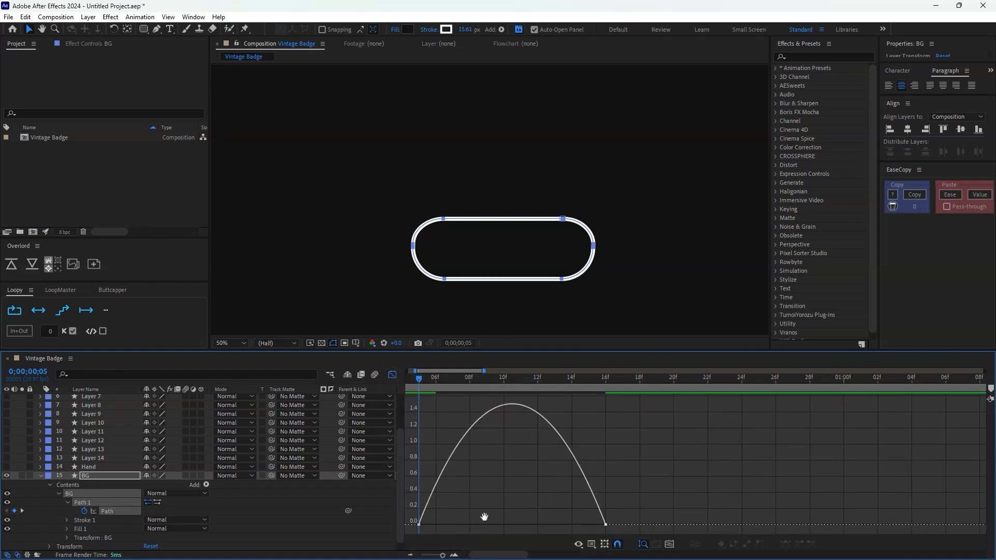
pyautogui.moveTo(650, 526); pyautogui.dragTo(586, 525)
pyautogui.moveTo(525, 525); pyautogui.dragTo(497, 525)
pyautogui.moveTo(494, 379); pyautogui.dragTo(435, 379)
pyautogui.press('space')
pyautogui.press('space')
pyautogui.scroll(-1, 407, 275)
pyautogui.press('space')
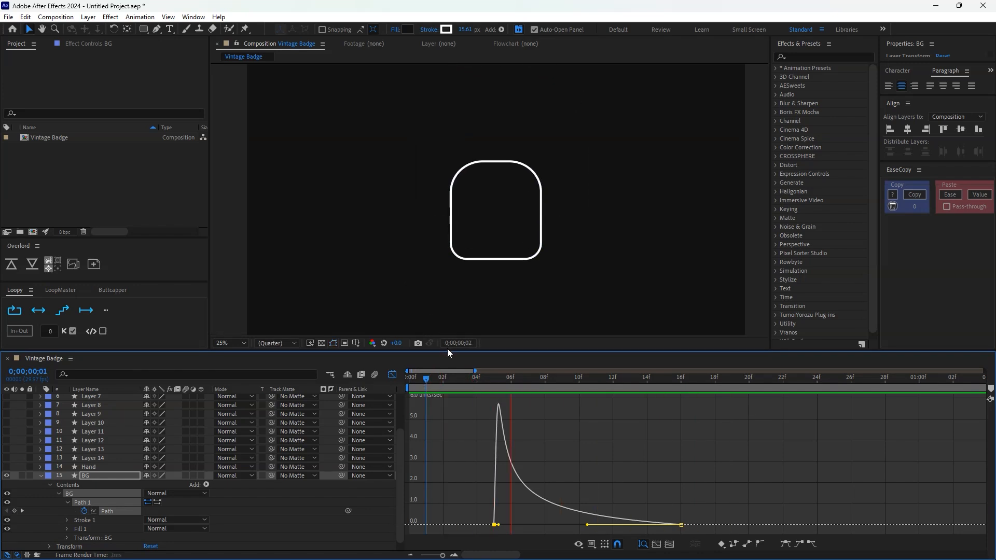
pyautogui.press('space')
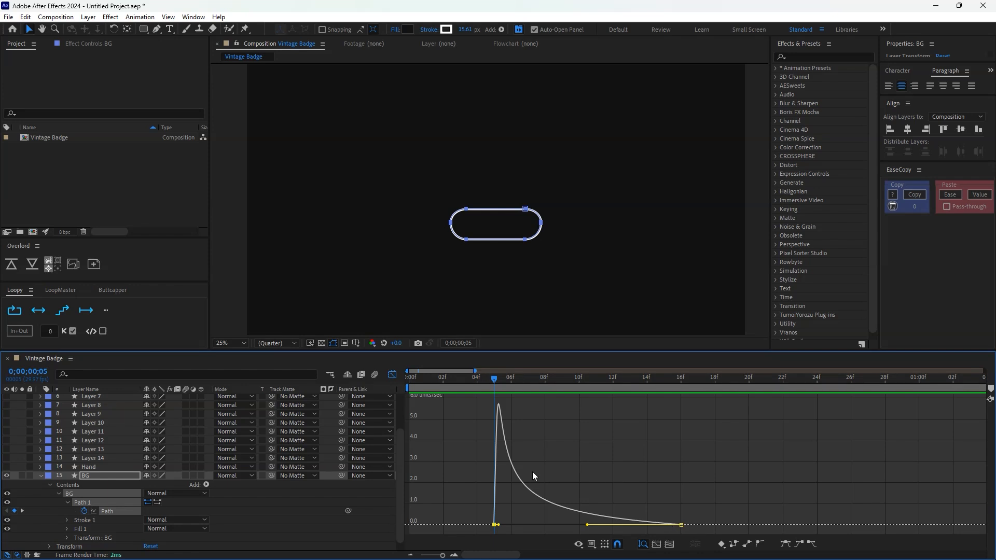
# - At frame 5, draw a rounded rectangle of about 700 by 232 px over the pill outline as a new shape layer
pyautogui.click(392, 375)
pyautogui.press('F2')
pyautogui.scroll(1, 322, 244)
pyautogui.click(143, 28)
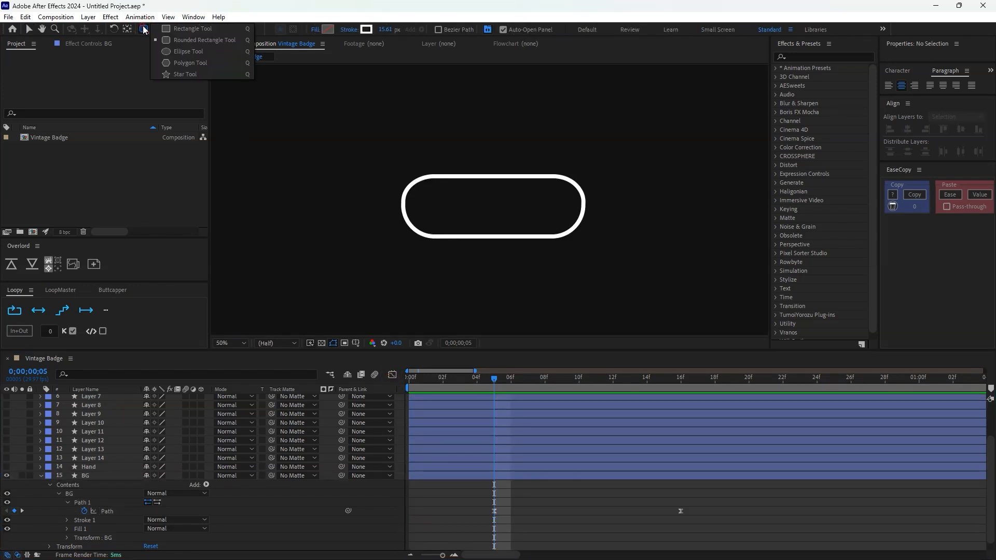
pyautogui.click(174, 41)
pyautogui.moveTo(406, 195); pyautogui.dragTo(384, 196)
pyautogui.moveTo(471, 208); pyautogui.dragTo(563, 239)
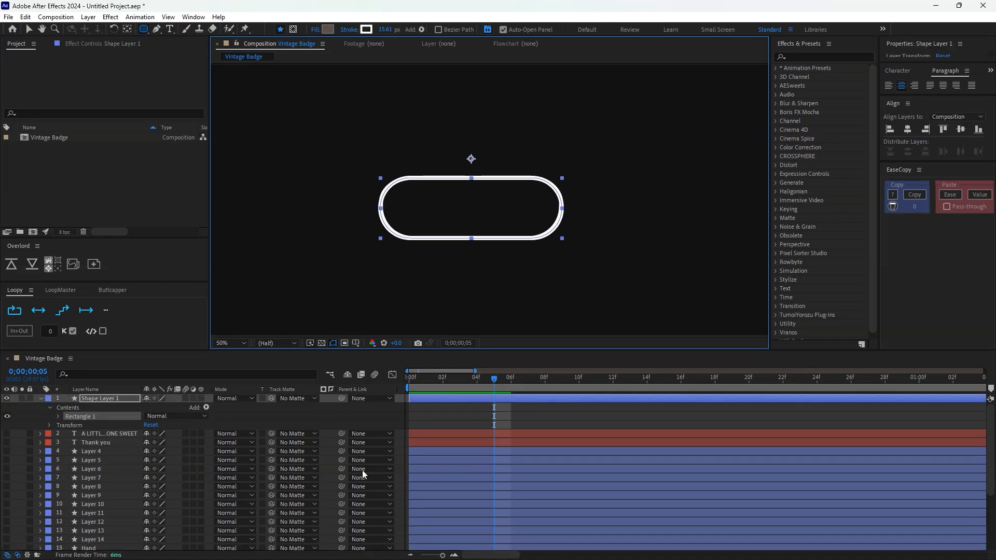
# - Move the new shape layer directly above BG and centre its anchor point on the pill
pyautogui.click(41, 399)
pyautogui.moveTo(93, 399); pyautogui.dragTo(96, 526)
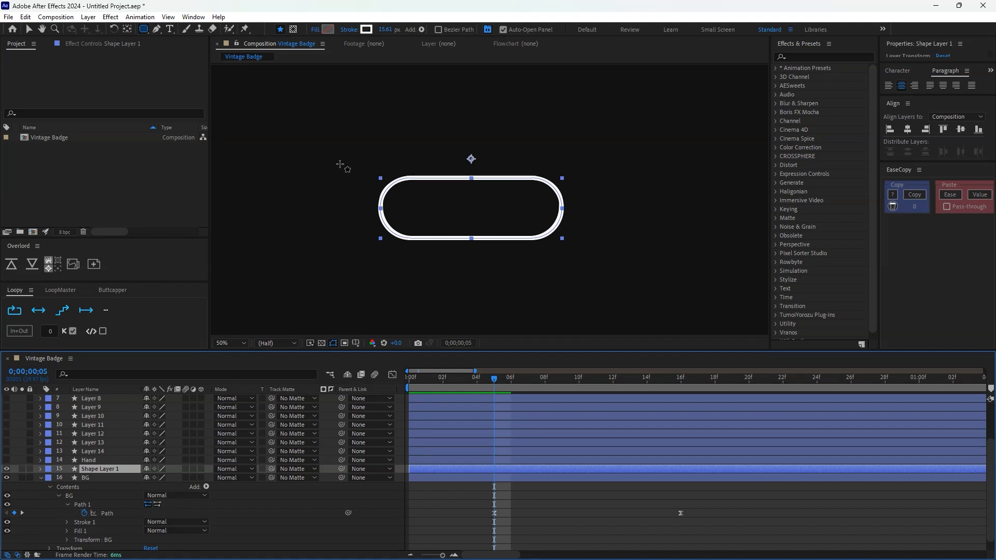
pyautogui.click(128, 29)
pyautogui.moveTo(471, 159); pyautogui.dragTo(472, 209)
# - Start keyframing the Size of Shape Layer 1's rectangle path at frame 5
pyautogui.click(41, 469)
pyautogui.click(59, 486)
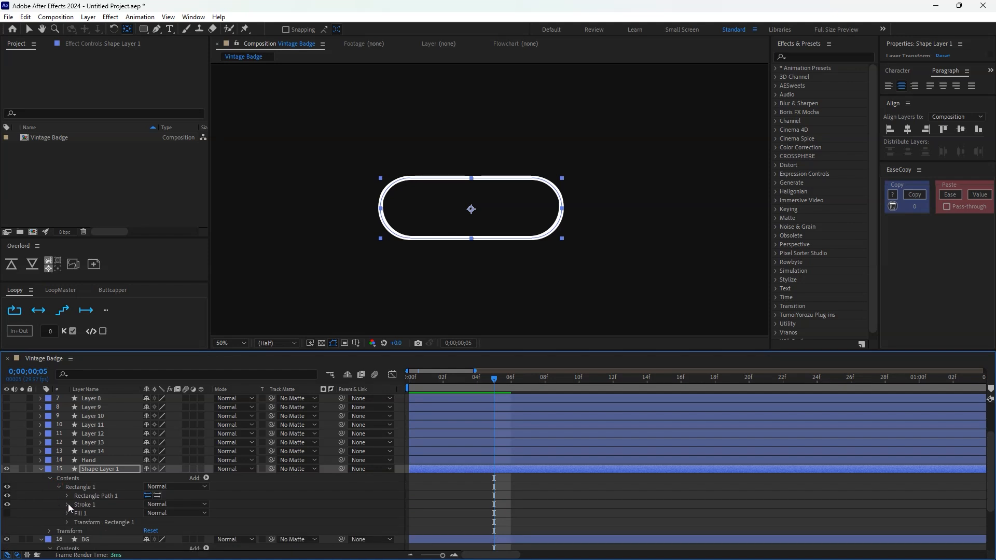
pyautogui.click(68, 496)
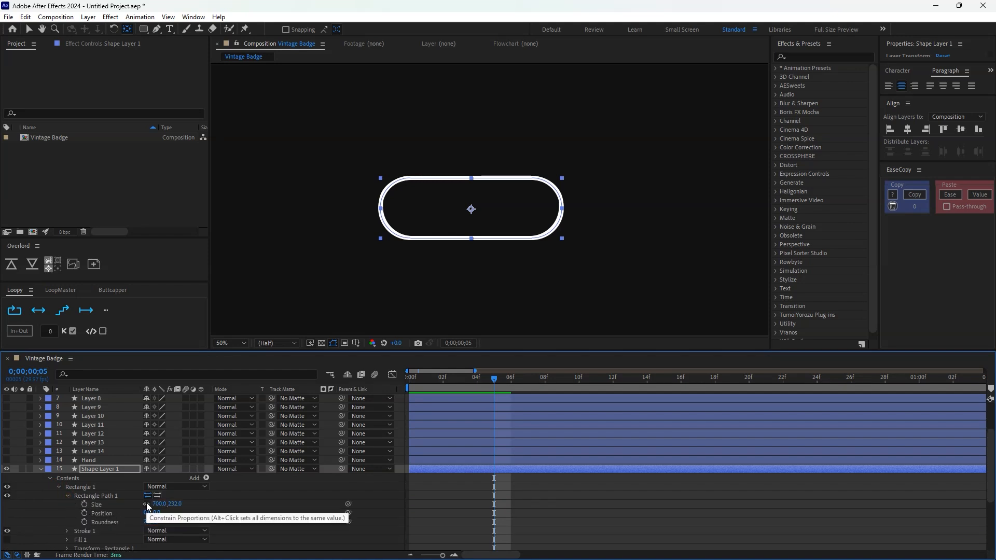
pyautogui.click(84, 505)
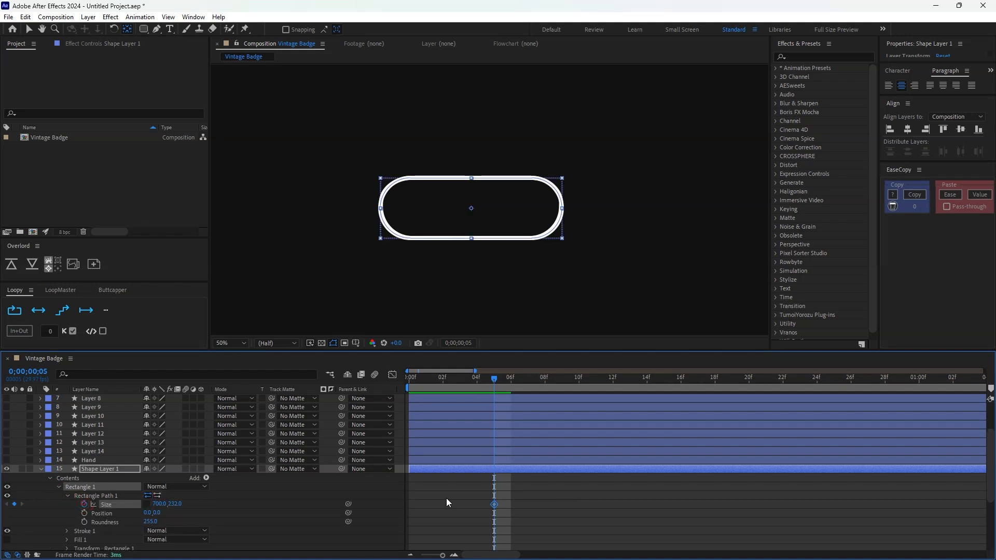
# - Reduce Shape Layer 1 and BG in the timeline to only their keyframed properties
pyautogui.scroll(-3, 447, 498)
pyautogui.moveTo(476, 443); pyautogui.dragTo(505, 449)
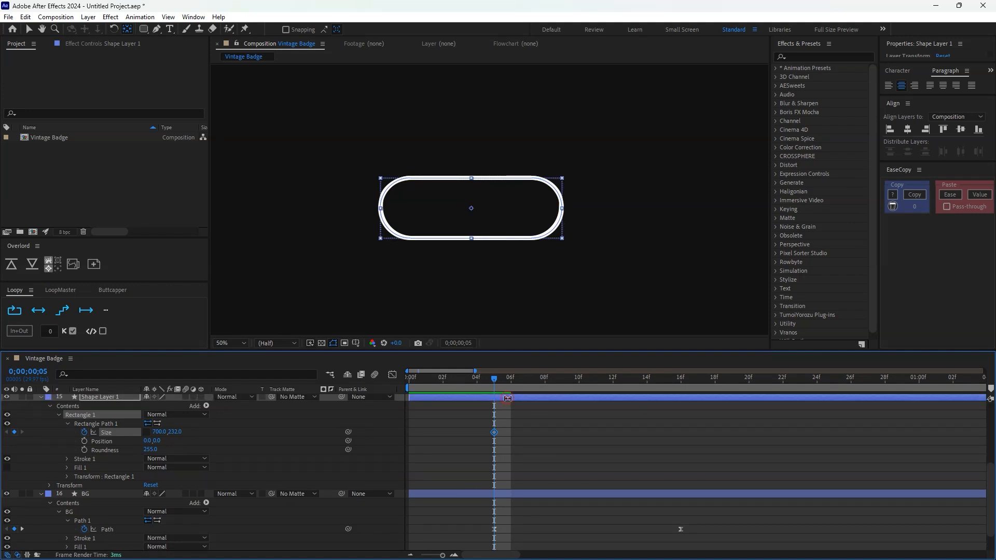
pyautogui.press('u')
pyautogui.press('v')
pyautogui.click(502, 468)
pyautogui.press('u')
pyautogui.press('=')
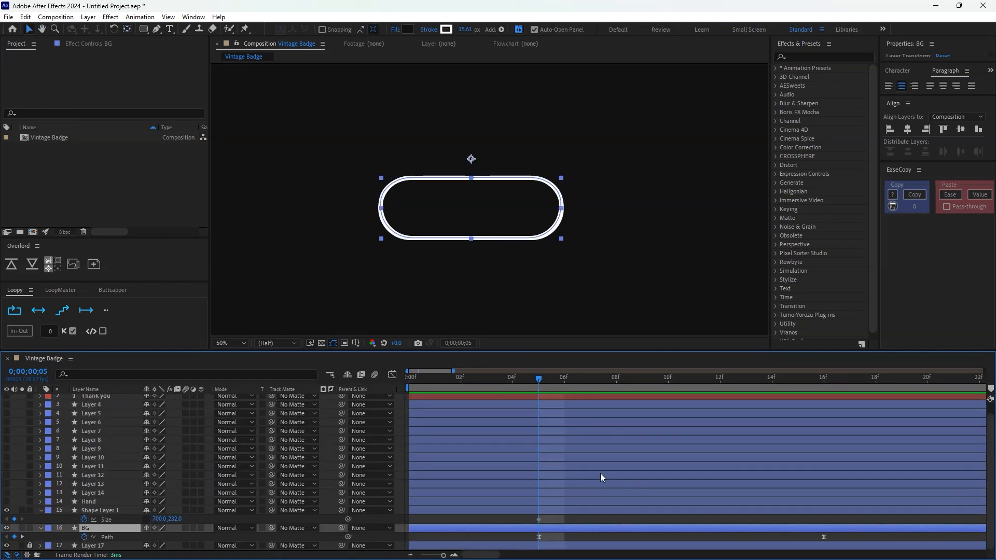
# - At frame 0, set Shape Layer 1's rectangle Size to 700 by 0, and preview the line opening into the pill
pyautogui.press('Home')
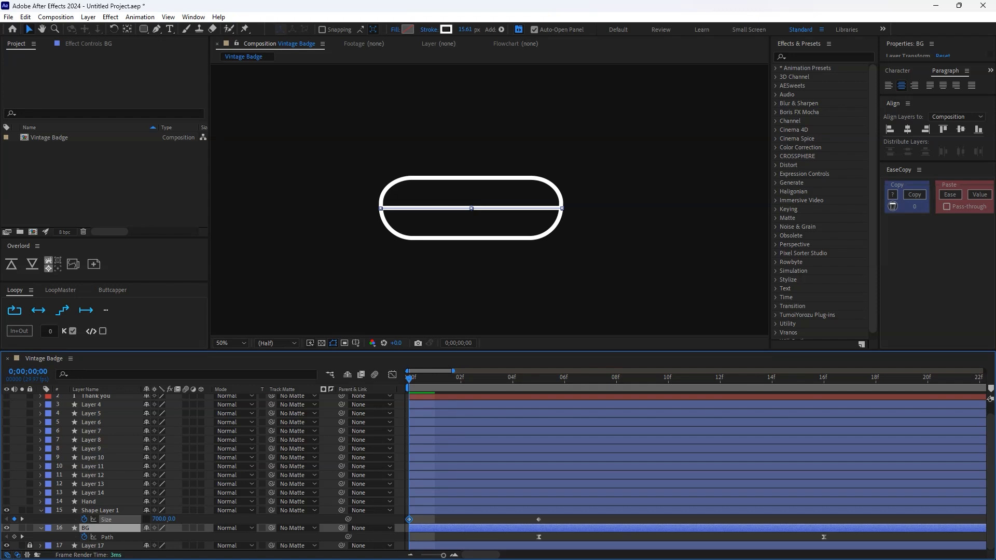
pyautogui.press('space')
pyautogui.moveTo(446, 382); pyautogui.dragTo(409, 389)
pyautogui.press('-')
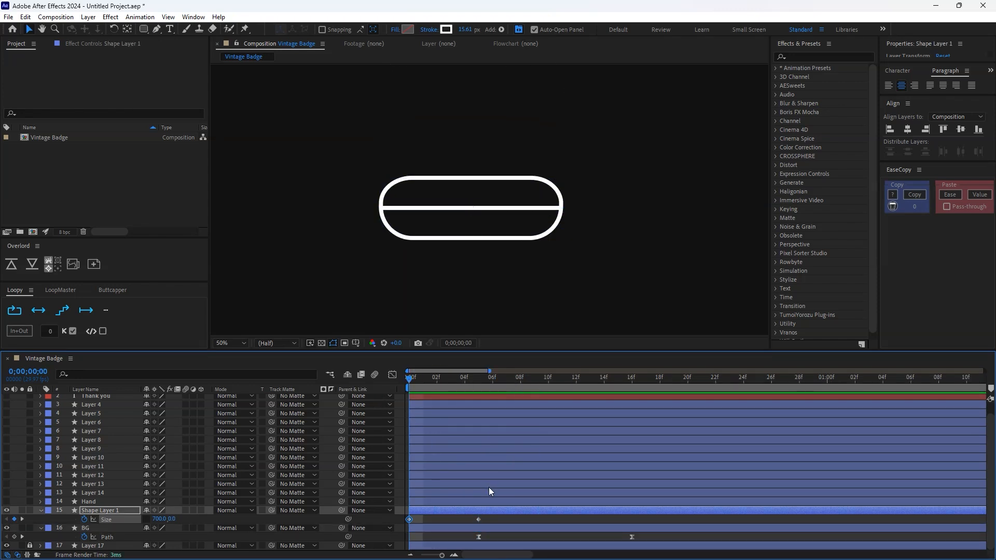
# - Shift all Size and Path keyframes of Shape Layer 1 and BG five frames later, starting at frame 5
pyautogui.press('space')
pyautogui.click(424, 385)
pyautogui.moveTo(654, 538); pyautogui.dragTo(479, 521)
# - At frame 0, add a Size keyframe on Shape Layer 1 with the width reduced to 0
pyautogui.press('Home')
pyautogui.press('F2')
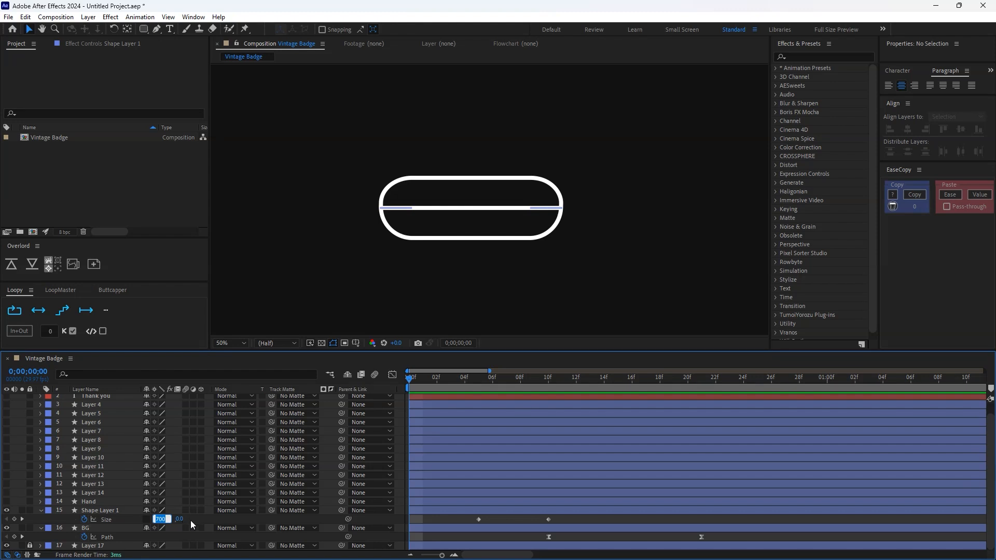
pyautogui.moveTo(173, 521); pyautogui.dragTo(136, 528)
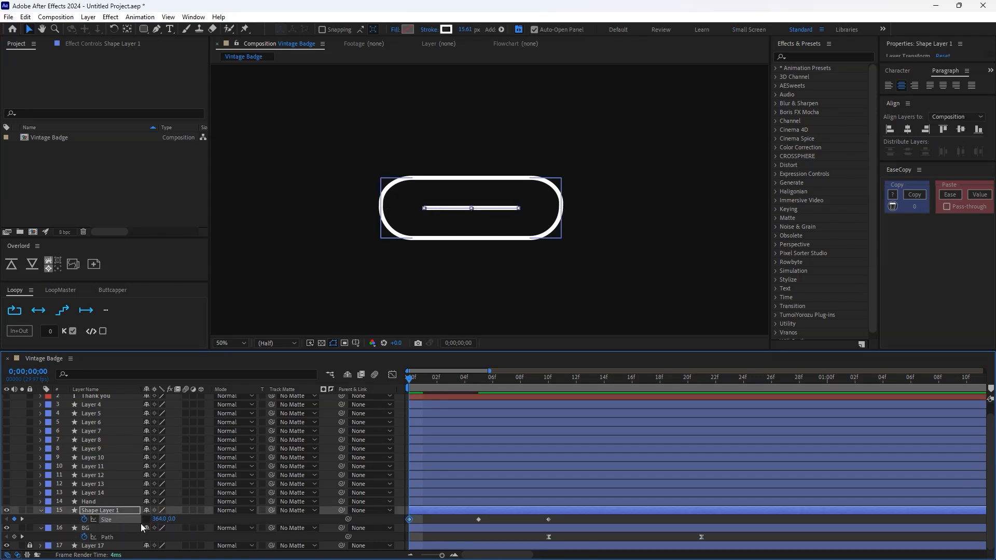
pyautogui.click(208, 521)
# - At frame 10, trim the start of BG and split Shape Layer 1, deleting the part after the split
pyautogui.moveTo(418, 385); pyautogui.dragTo(550, 403)
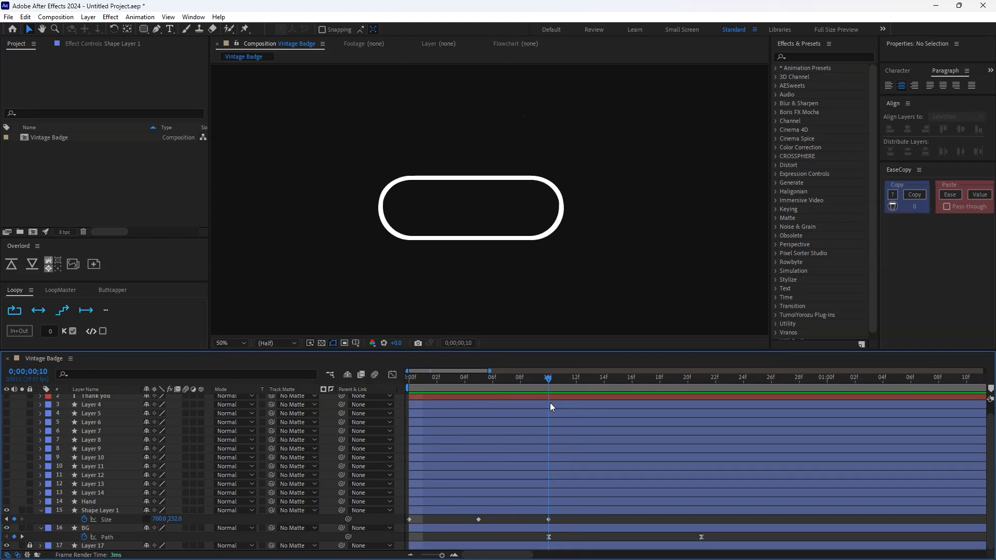
pyautogui.click(557, 510)
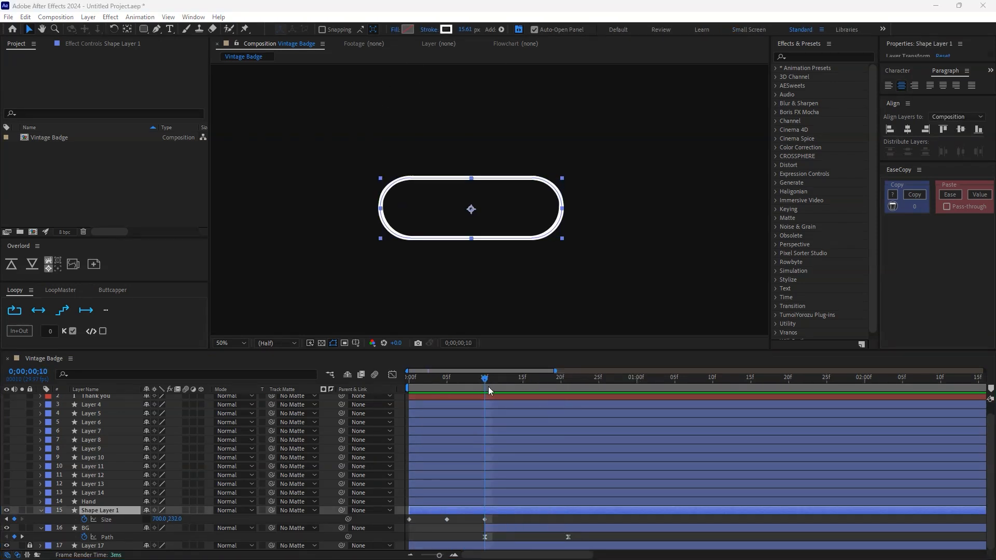
pyautogui.moveTo(488, 384); pyautogui.dragTo(484, 384)
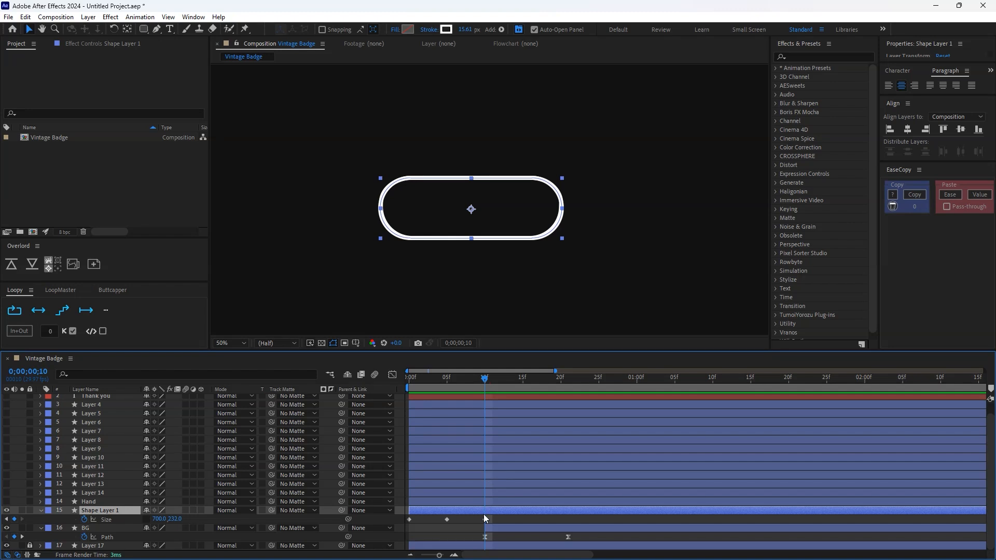
pyautogui.hotkey('ctrl', 'shift', 'd')
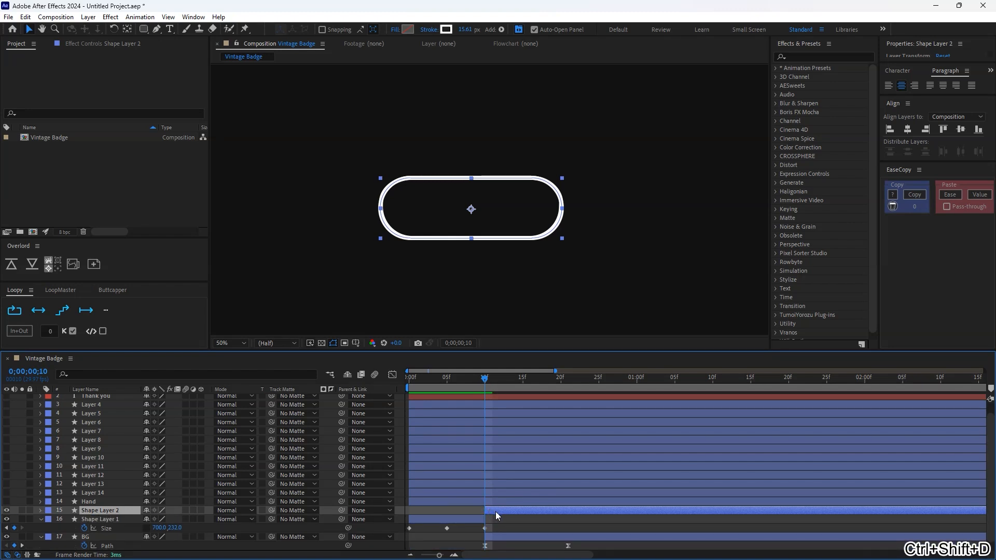
pyautogui.press('Delete')
# - Apply Easy Ease to all Size keyframes of Shape Layer 1
pyautogui.click(484, 519)
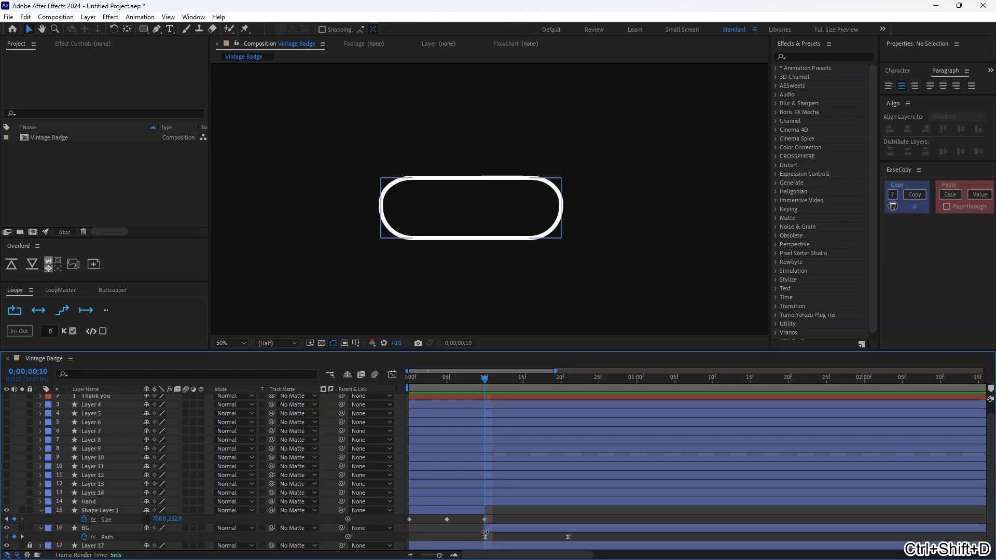
pyautogui.press('pageup')
pyautogui.click(393, 375)
pyautogui.scroll(1, 440, 503)
pyautogui.scroll(-1, 440, 503)
pyautogui.moveTo(511, 397); pyautogui.dragTo(459, 427)
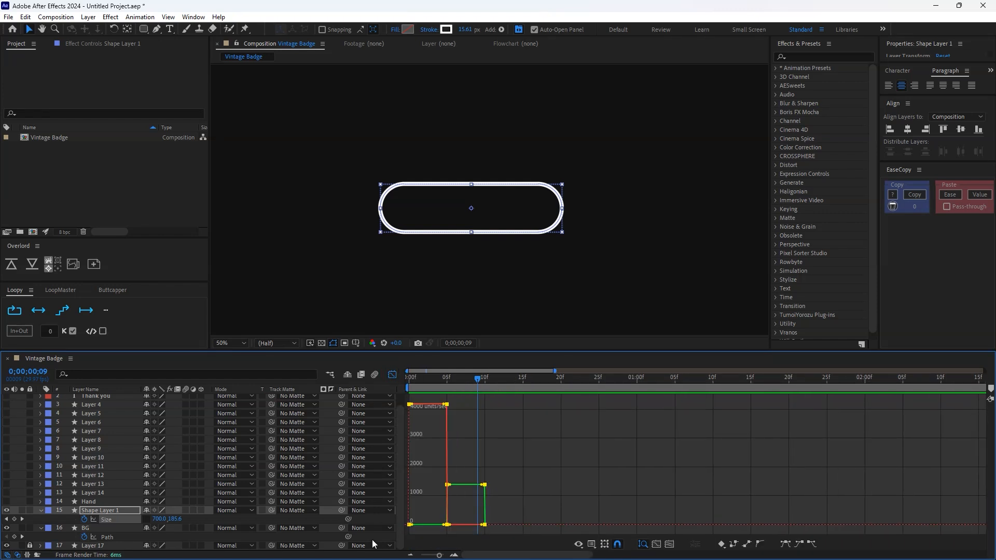
pyautogui.press('F9')
# - Reshape the second half of the Size speed curve so the height change builds slowly and peaks just before frame 10
pyautogui.scroll(1, 443, 497)
pyautogui.moveTo(548, 525); pyautogui.dragTo(615, 525)
pyautogui.hotkey('ctrl', 'z')
pyautogui.scroll(1, 504, 525)
pyautogui.hscroll(-1, 505, 525)
pyautogui.press('space')
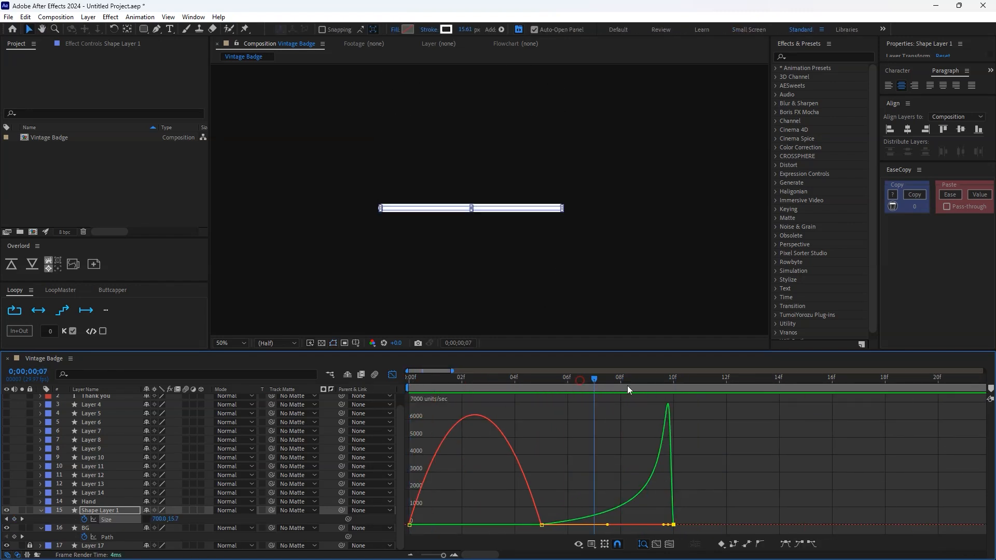
# - Move the end of Shape Layer 1 and the start of BG to frame 11, and preview the handover
pyautogui.click(393, 375)
pyautogui.moveTo(674, 511); pyautogui.dragTo(699, 528)
pyautogui.hotkey('ctrl', 'z')
pyautogui.moveTo(674, 387); pyautogui.dragTo(543, 416)
pyautogui.press('space')
pyautogui.scroll(-2, 460, 300)
pyautogui.moveTo(572, 385); pyautogui.dragTo(541, 470)
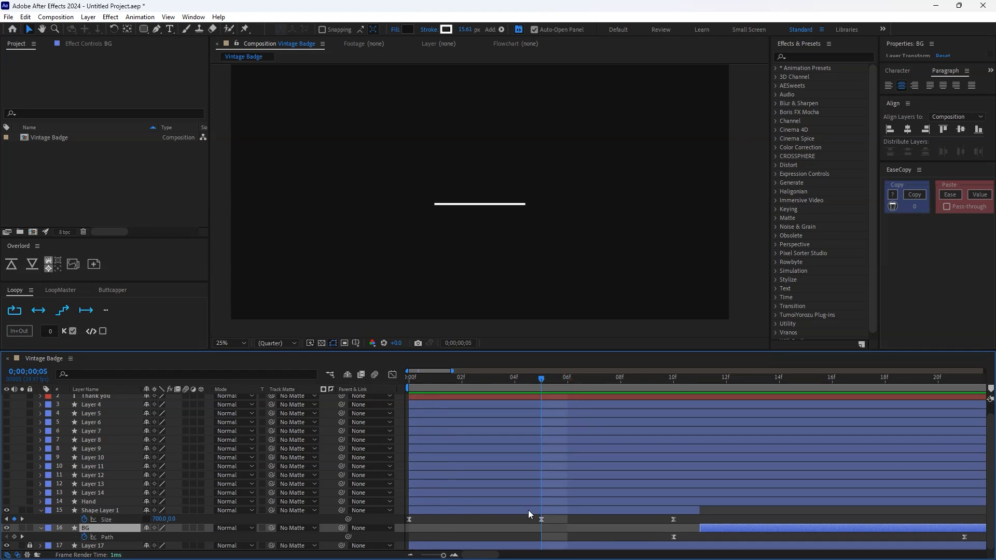
# - Adjust the speed handles of Shape Layer 1's Size between frames 0 and 5, and preview the line's growth
pyautogui.click(541, 519)
pyautogui.click(393, 375)
pyautogui.moveTo(519, 525); pyautogui.dragTo(493, 525)
pyautogui.moveTo(431, 525); pyautogui.dragTo(453, 525)
pyautogui.click(422, 380)
pyautogui.press('space')
pyautogui.click(455, 379)
# - Move BG's second Path keyframe to frame 19 and preview the animation from the start
pyautogui.click(393, 375)
pyautogui.moveTo(755, 538); pyautogui.dragTo(729, 538)
pyautogui.moveTo(490, 385); pyautogui.dragTo(410, 415)
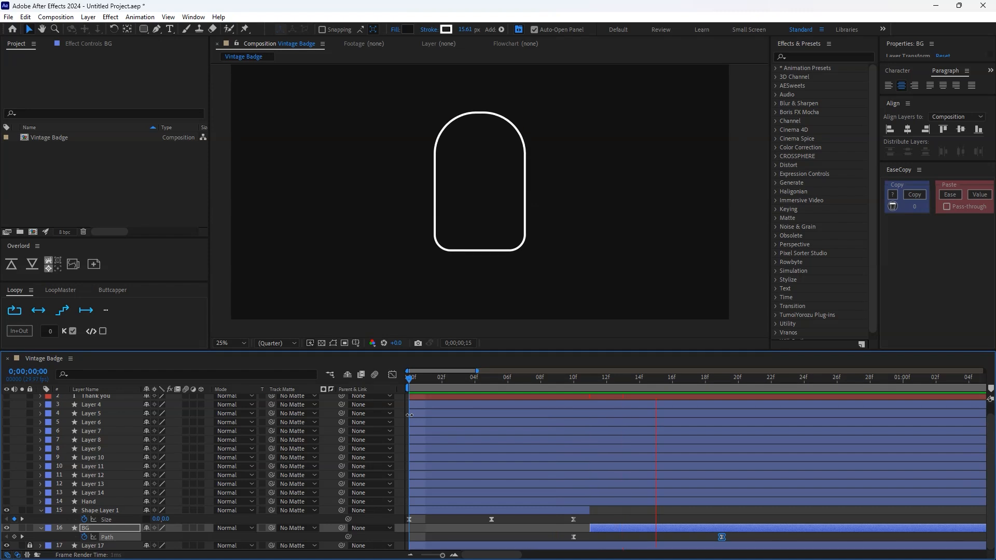
# - At frame 23, turn on the visibility of all hidden badge layers from Hand upward
pyautogui.moveTo(452, 381); pyautogui.dragTo(790, 407)
pyautogui.moveTo(621, 522); pyautogui.dragTo(542, 520)
pyautogui.click(65, 503)
pyautogui.click(7, 501)
pyautogui.click(6, 502)
pyautogui.click(92, 494)
pyautogui.click(7, 493)
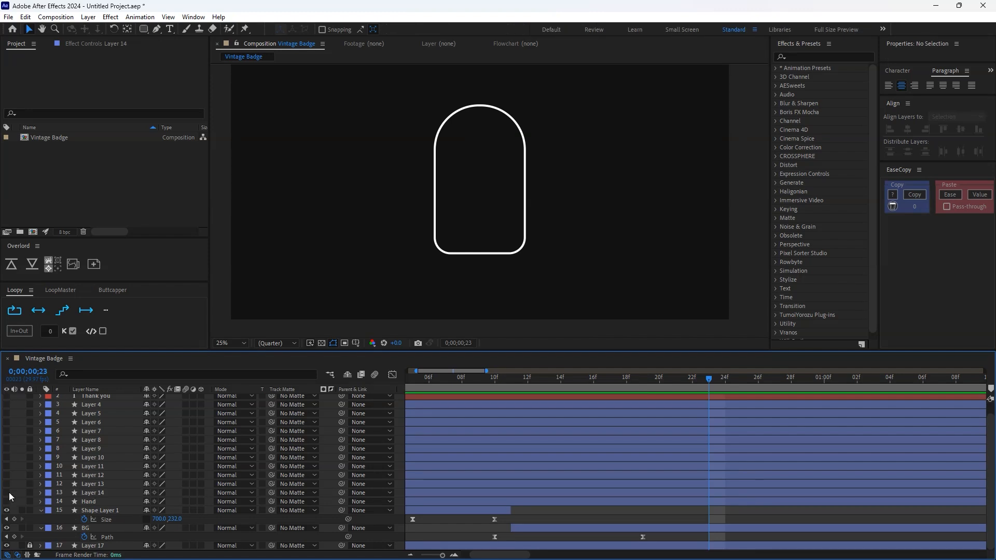
pyautogui.moveTo(7, 502); pyautogui.dragTo(6, 390)
pyautogui.scroll(-1, 19, 440)
pyautogui.scroll(2, 493, 189)
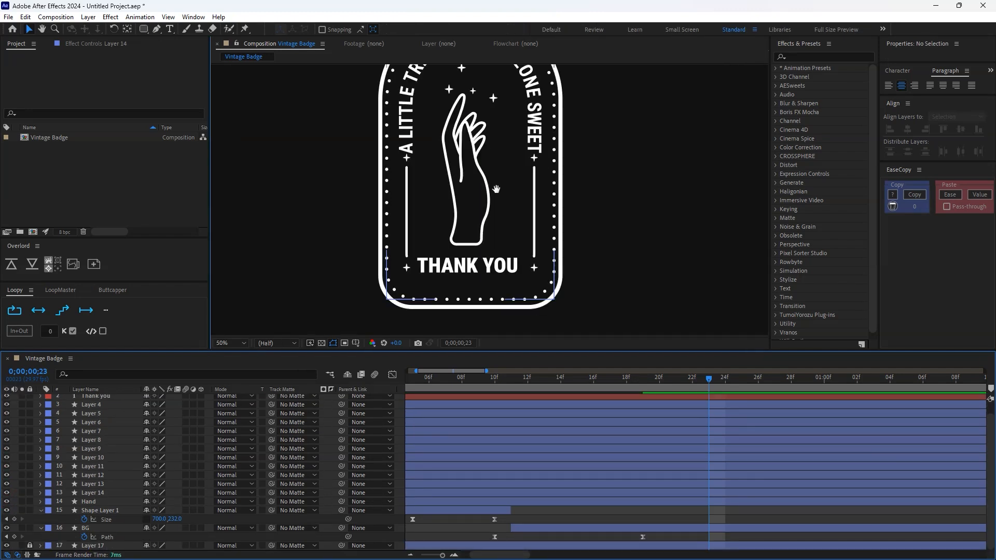
pyautogui.moveTo(497, 189); pyautogui.dragTo(508, 193)
# - Rename Layer 14 as Star 01 and Layer 13 as Star 02
pyautogui.click(90, 504)
pyautogui.click(91, 494)
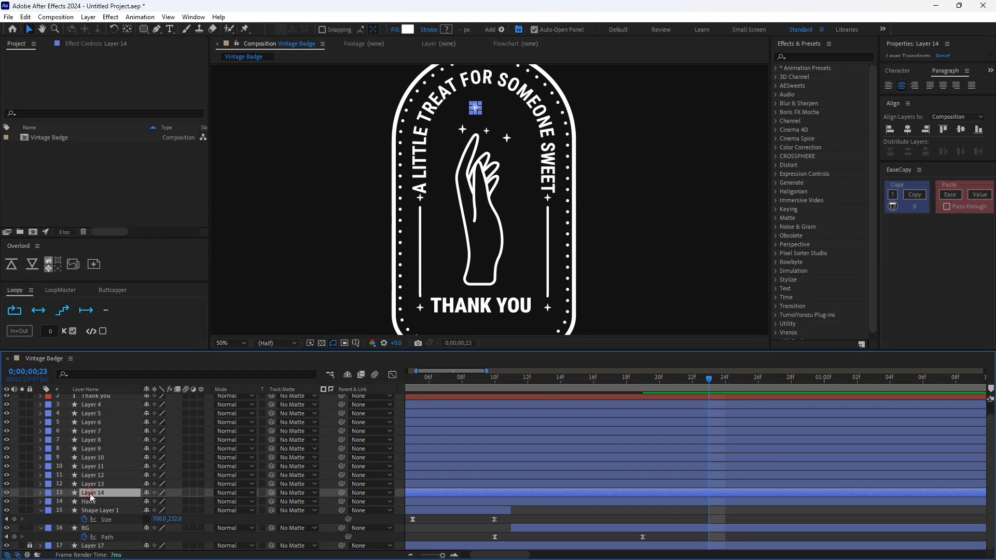
pyautogui.press('Return')
pyautogui.write('Star 01')
pyautogui.click(100, 486)
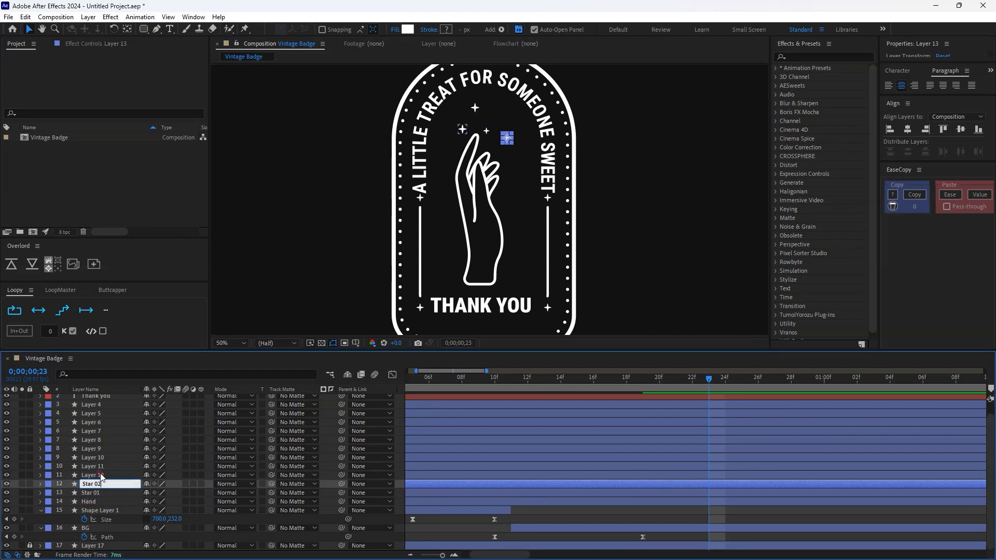
# - Rename Layer 12 as Star 03 and Layer 11 as Star 04
pyautogui.click(101, 476)
pyautogui.press('Return')
pyautogui.write('Star 03')
pyautogui.click(103, 467)
pyautogui.press('Return')
pyautogui.write('Star 04')
pyautogui.press('Return')
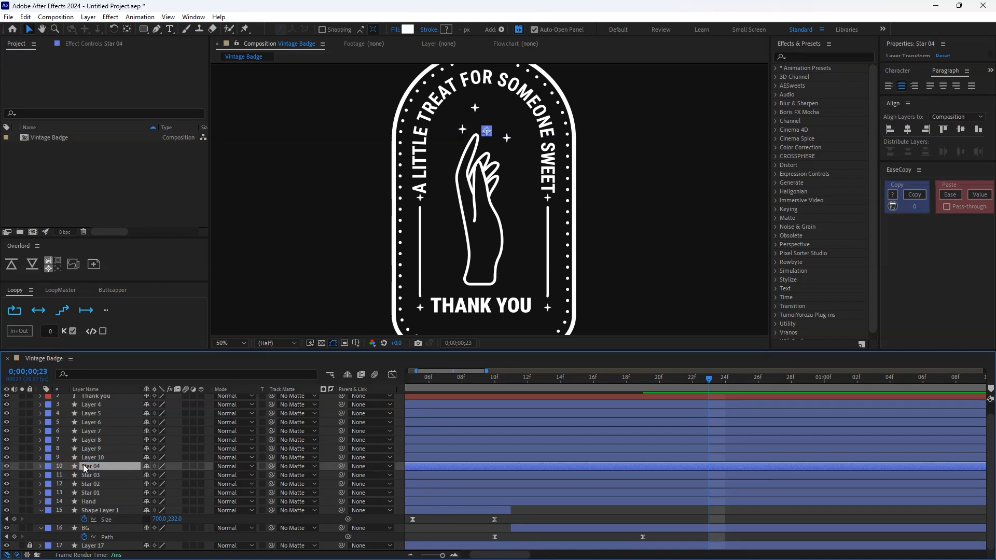
# - Rename Layer 10, the vertical line beside the hand, as Line Right
pyautogui.click(93, 459)
pyautogui.write('Line Right')
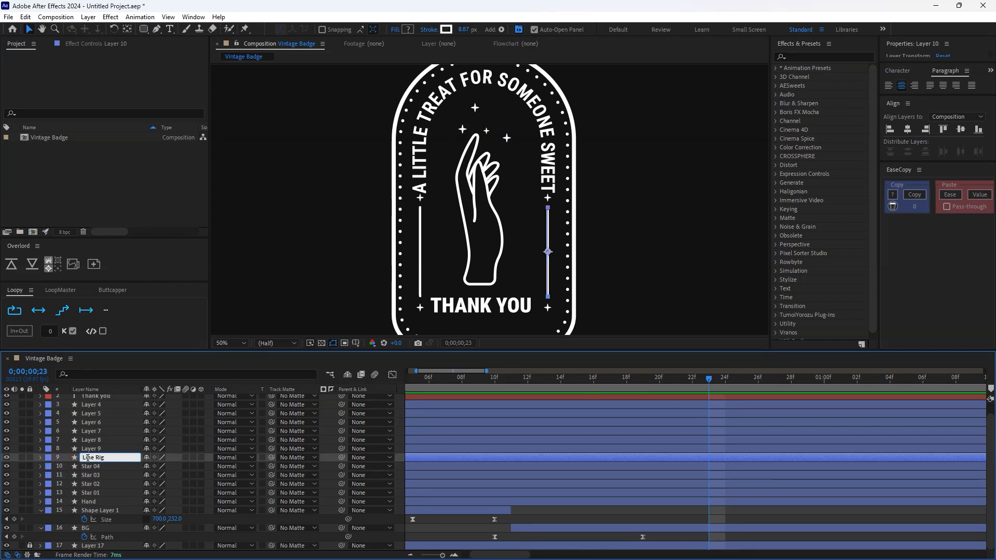
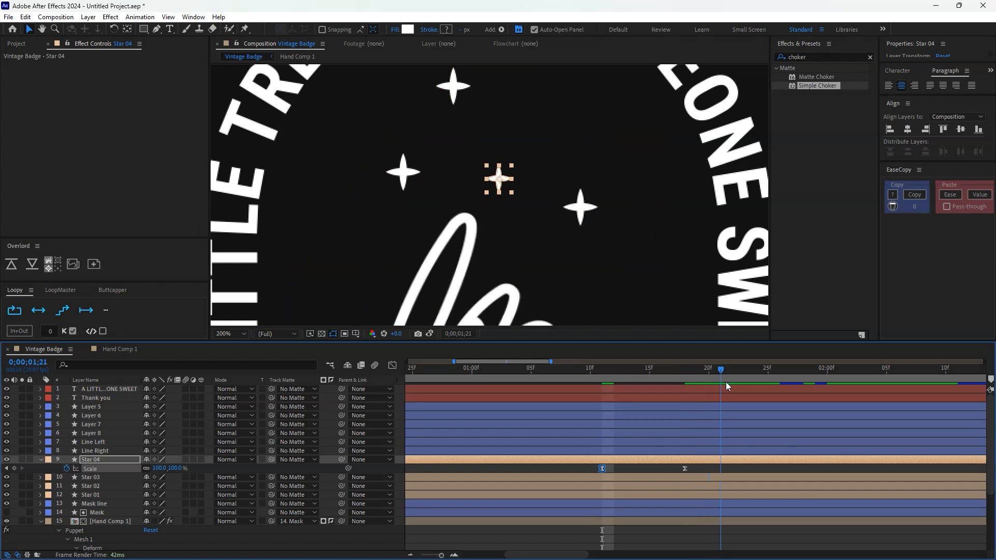
# - Paste a copy of Star 04's first Scale keyframe at 0;00;02;00
pyautogui.hotkey('ctrl', 'v')
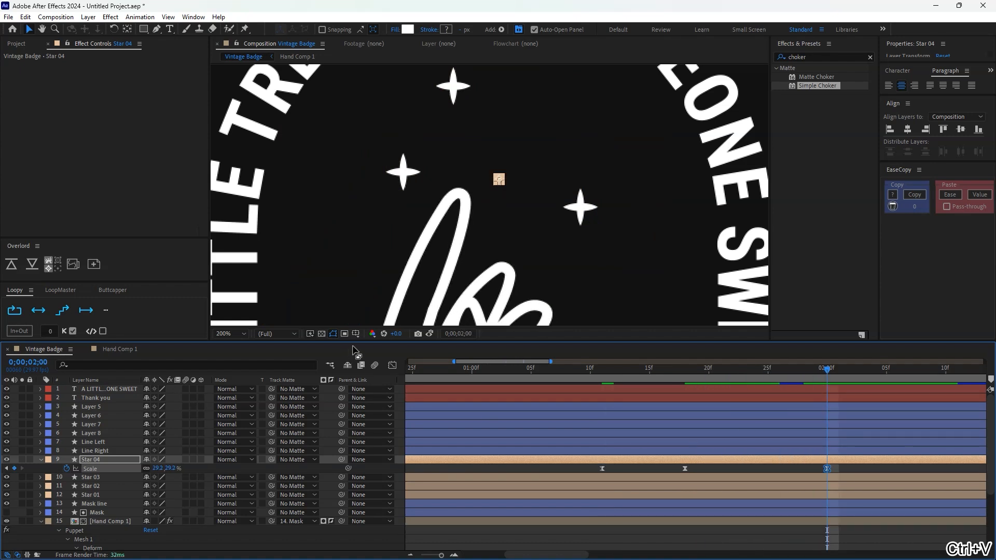
# - Move Star 04's last two Scale keyframes later, to 0;00;01;24 and 0;00;02;06, and preview the slower scaling
pyautogui.click(392, 366)
pyautogui.moveTo(588, 369); pyautogui.dragTo(601, 370)
pyautogui.press('space')
pyautogui.scroll(-1, 676, 481)
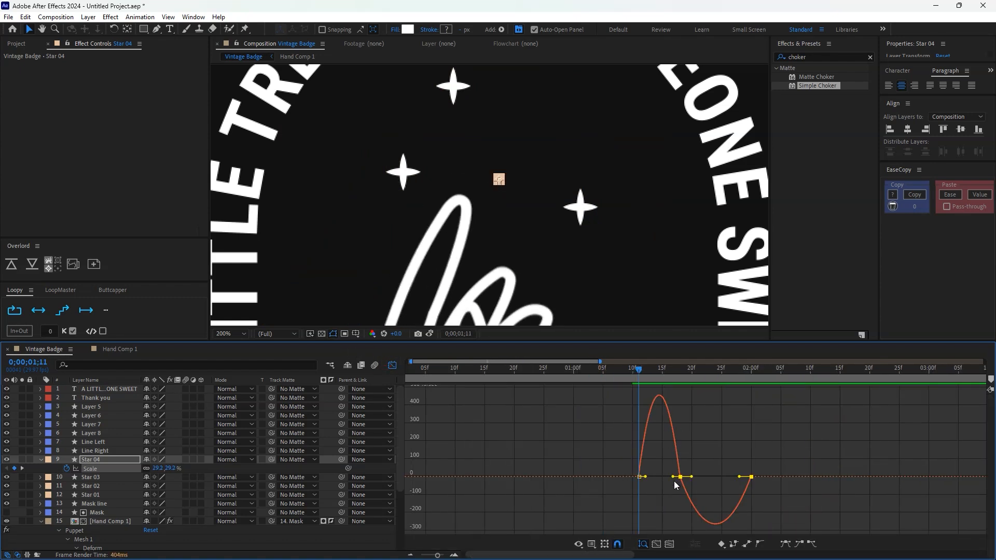
pyautogui.moveTo(681, 477); pyautogui.dragTo(715, 479)
pyautogui.press('space')
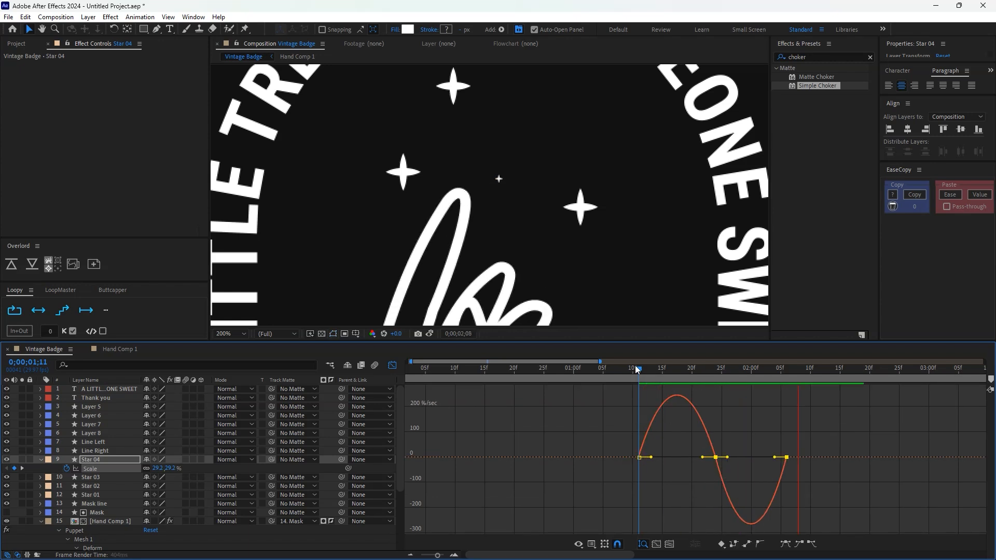
# - Lengthen the easing influence on both sides of Star 04's middle Scale keyframe in the speed graph
pyautogui.click(636, 367)
pyautogui.press('space')
pyautogui.moveTo(634, 368); pyautogui.dragTo(698, 369)
pyautogui.scroll(1, 700, 451)
pyautogui.moveTo(702, 441); pyautogui.dragTo(655, 457)
pyautogui.moveTo(757, 488); pyautogui.dragTo(802, 488)
pyautogui.click(577, 368)
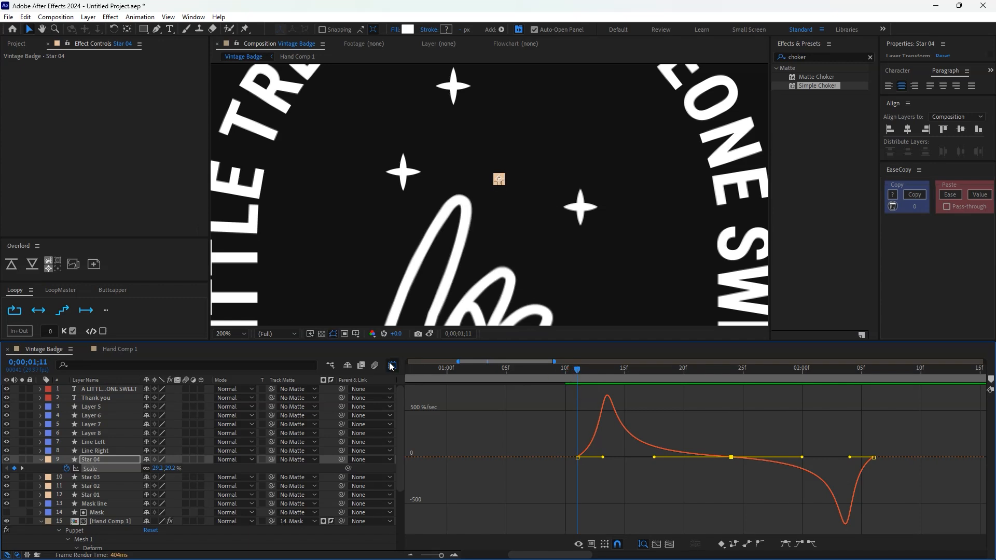
pyautogui.click(391, 367)
# - Keyframe Star 04's Opacity from 0% at 0;00;01;11 to 100% at 0;00;01;12
pyautogui.hotkey('shift', 't')
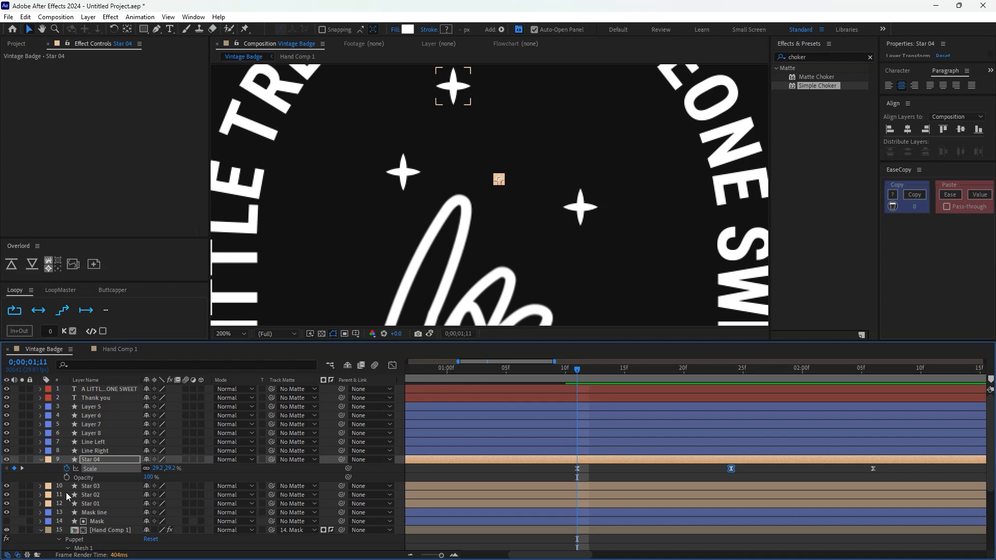
pyautogui.click(66, 477)
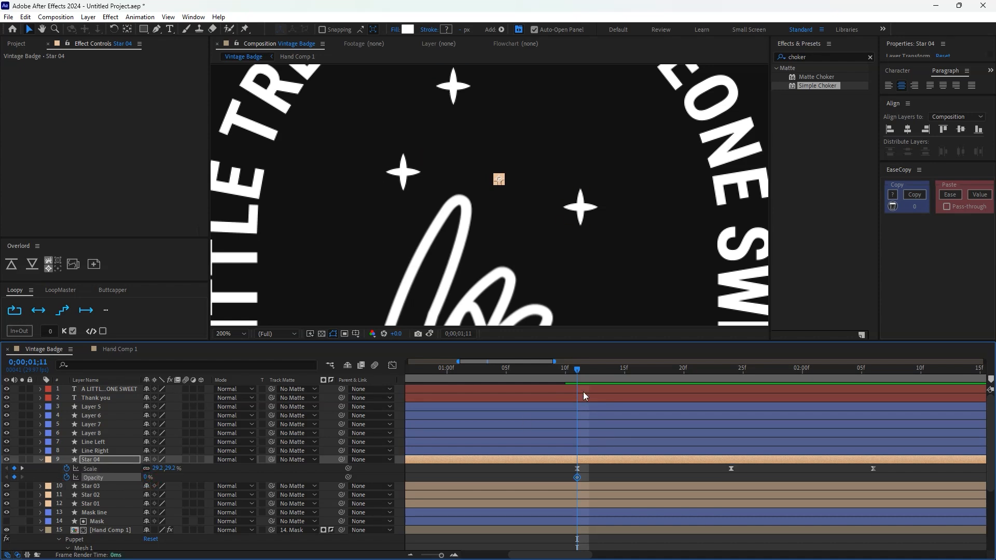
pyautogui.press('pagedown')
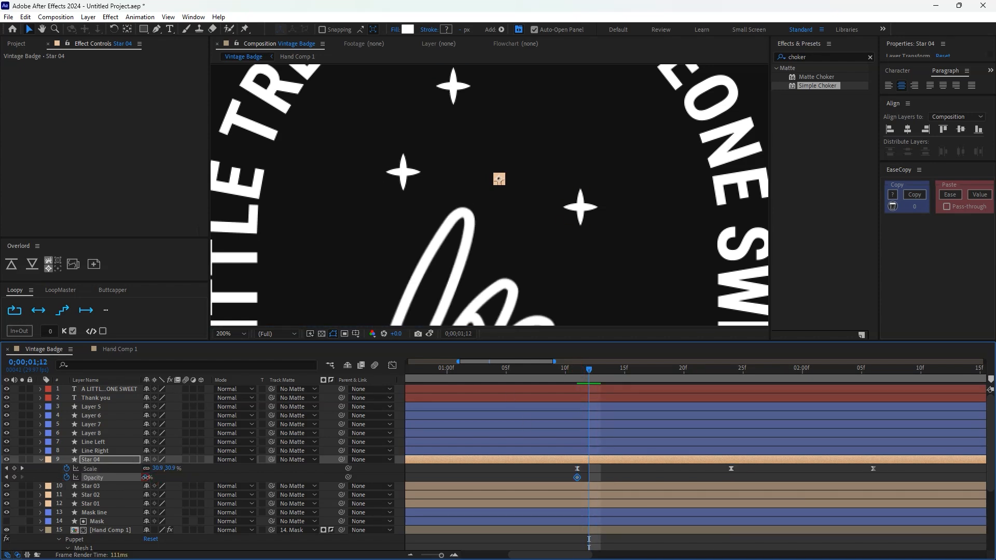
pyautogui.click(576, 371)
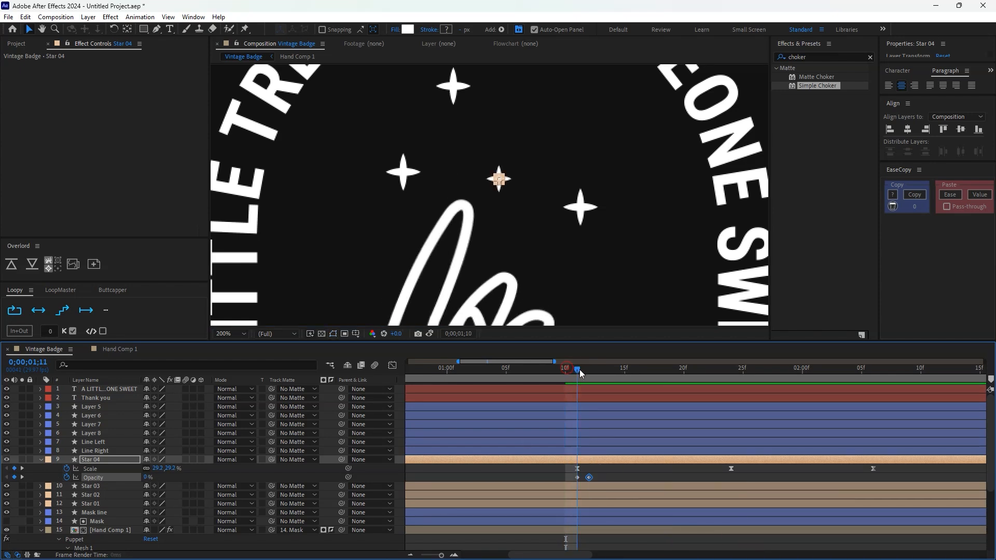
pyautogui.press('space')
# - Keyframe Star 04's Opacity at 100% on 0;00;02;05 and 0% on 0;00;02;06, and preview the blink
pyautogui.moveTo(726, 372); pyautogui.dragTo(864, 385)
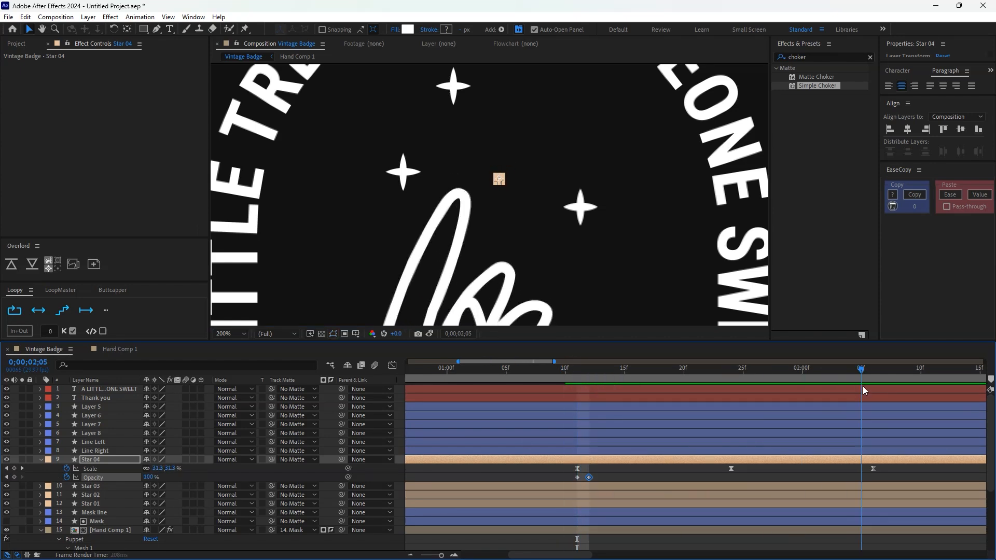
pyautogui.moveTo(149, 478); pyautogui.dragTo(6, 478)
pyautogui.click(565, 373)
pyautogui.press('space')
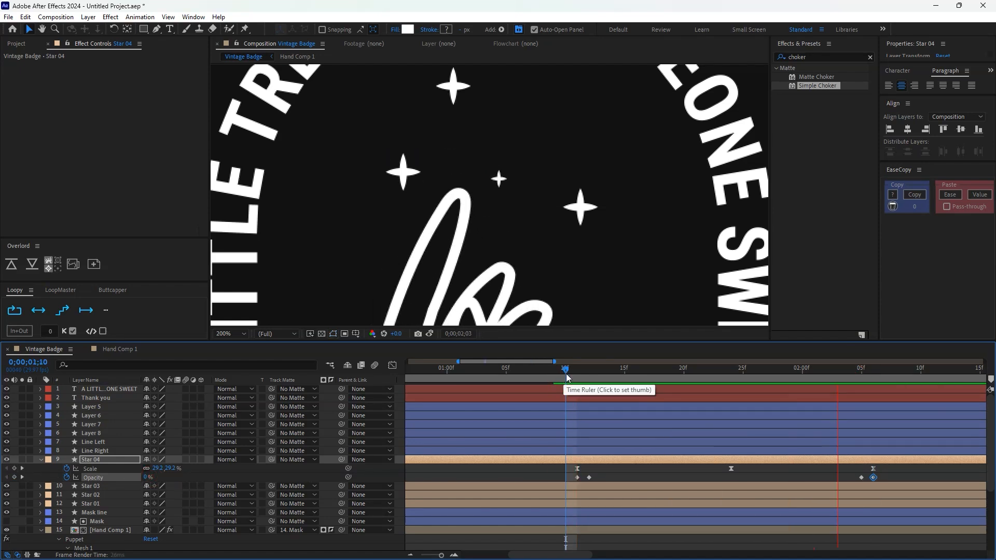
pyautogui.press('space')
pyautogui.moveTo(572, 374); pyautogui.dragTo(546, 378)
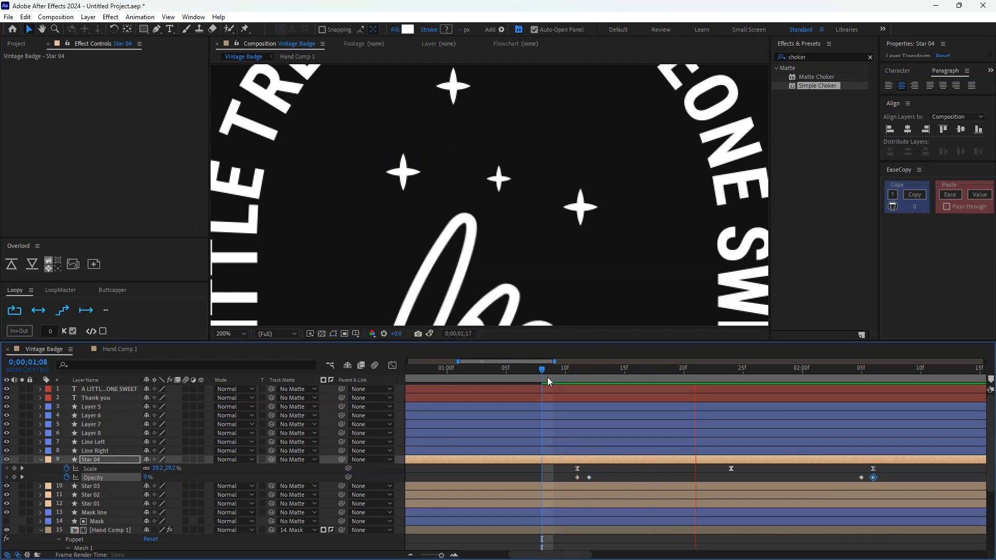
pyautogui.press('k')
# - Add Star 04 Scale and Opacity keyframes at 0;00;02;18 with the current values, and make its Opacity keyframes hold keyframes
pyautogui.scroll(-4, 605, 444)
pyautogui.moveTo(590, 453); pyautogui.dragTo(544, 452)
pyautogui.moveTo(505, 374); pyautogui.dragTo(627, 386)
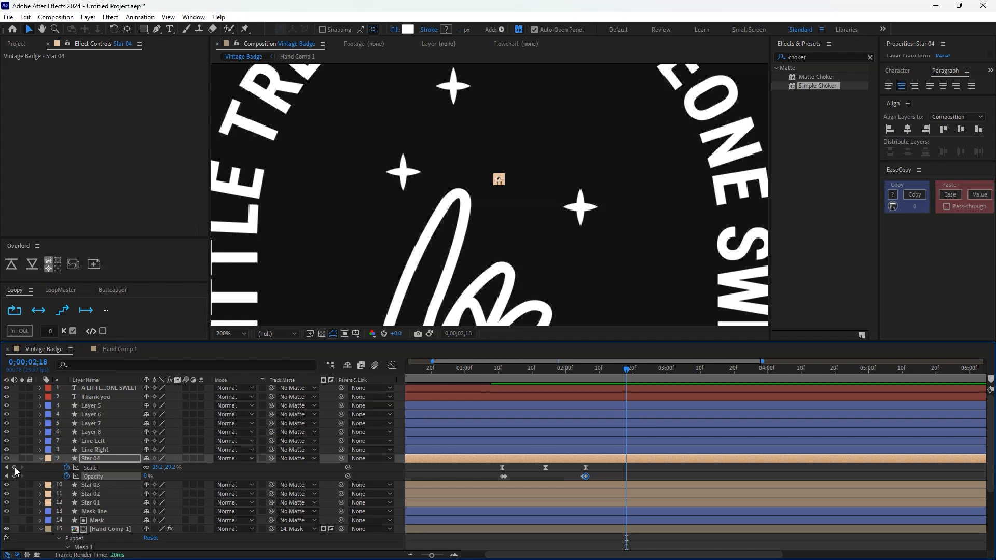
pyautogui.click(14, 467)
pyautogui.click(14, 477)
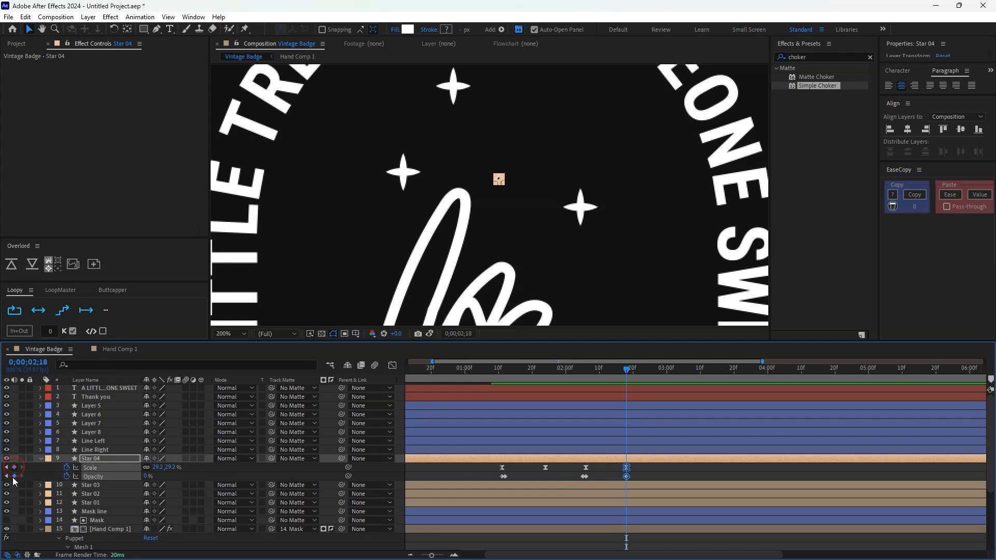
pyautogui.click(640, 475)
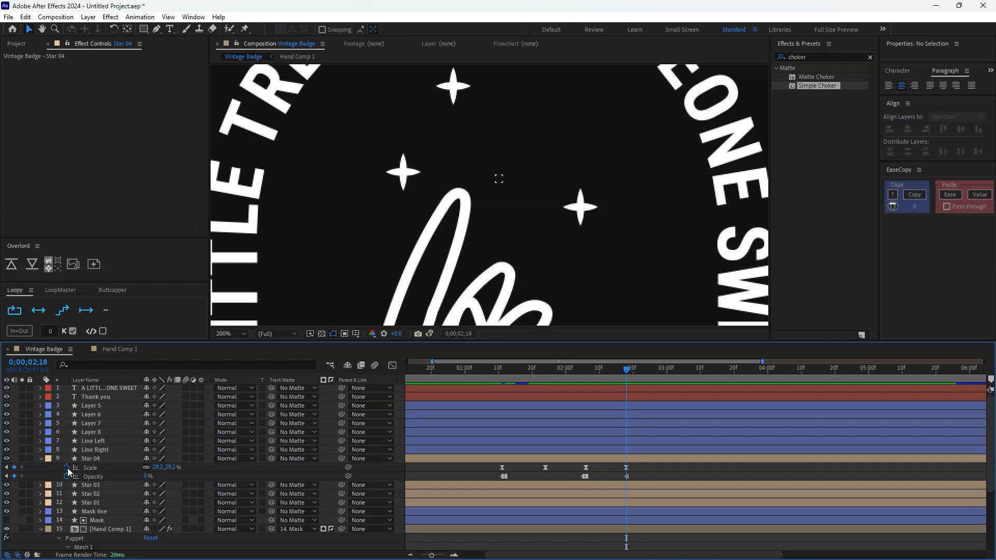
# - Loop Star 04's Scale animation with the expression loopOut()
pyautogui.keyDown('alt'); pyautogui.click(67, 467); pyautogui.keyUp('alt')
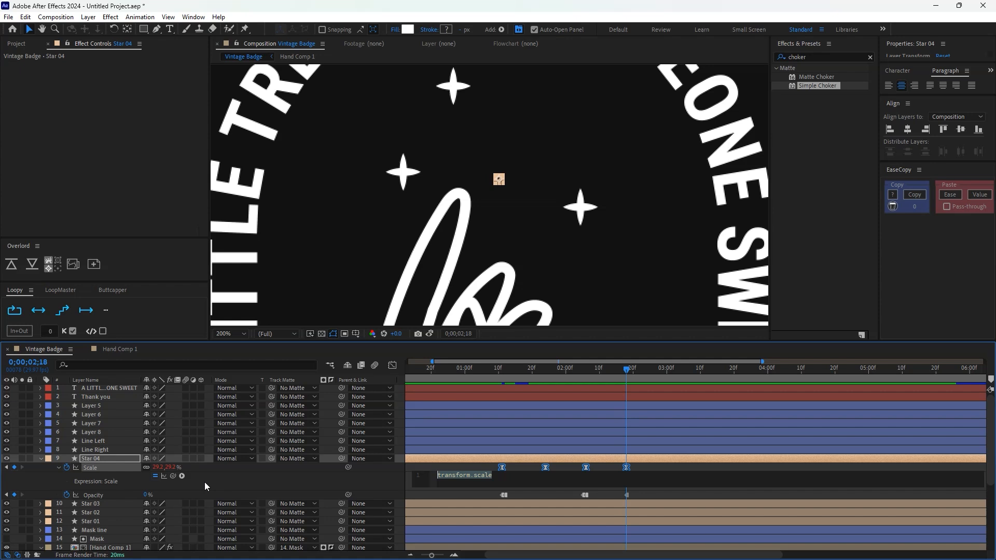
pyautogui.write('loop')
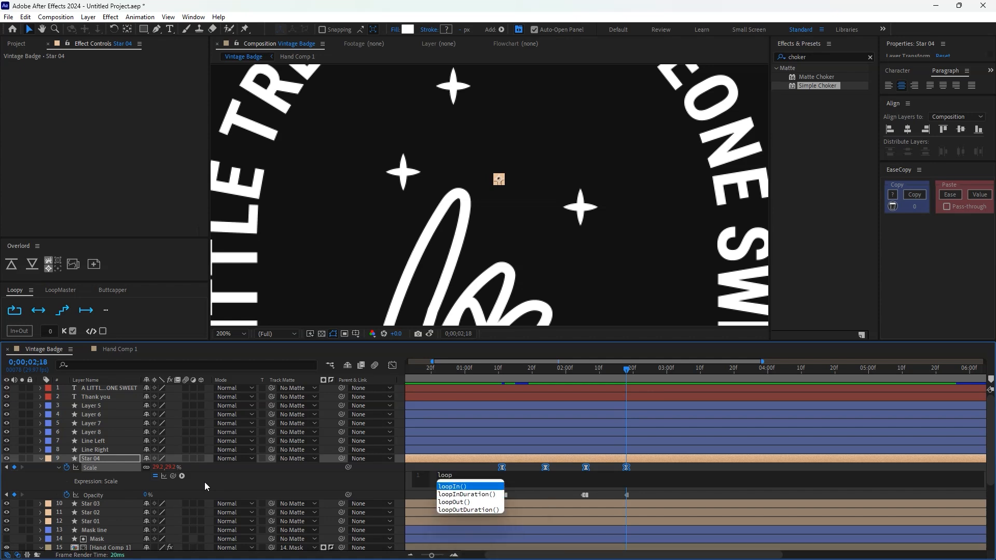
pyautogui.click(455, 503)
pyautogui.click(374, 487)
pyautogui.moveTo(518, 372); pyautogui.dragTo(501, 372)
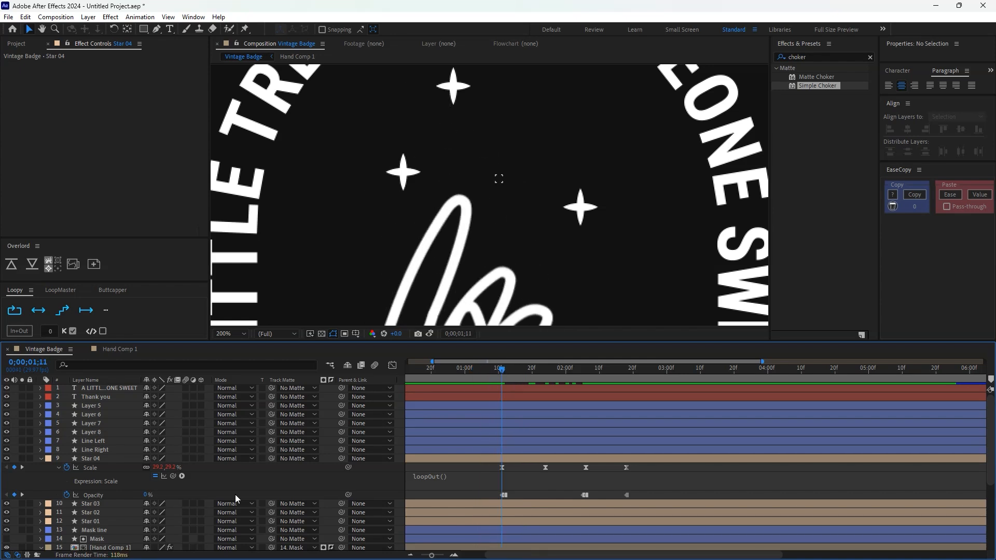
# - Loop Star 04's Opacity with the expression loopOut() and preview the repeating twinkle
pyautogui.keyDown('alt'); pyautogui.click(68, 496); pyautogui.keyUp('alt')
pyautogui.write('loop')
pyautogui.press('Return')
pyautogui.click(393, 499)
pyautogui.press('space')
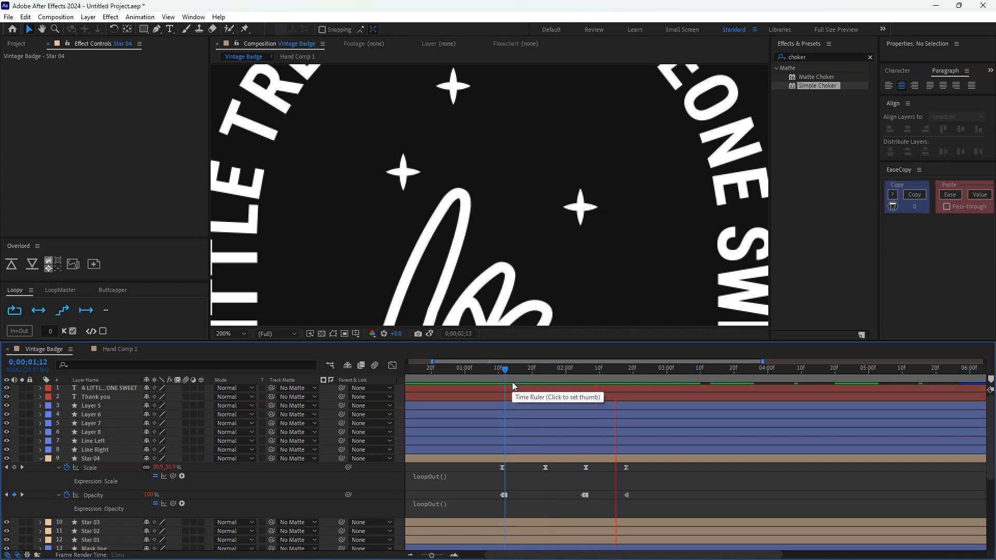
pyautogui.click(502, 368)
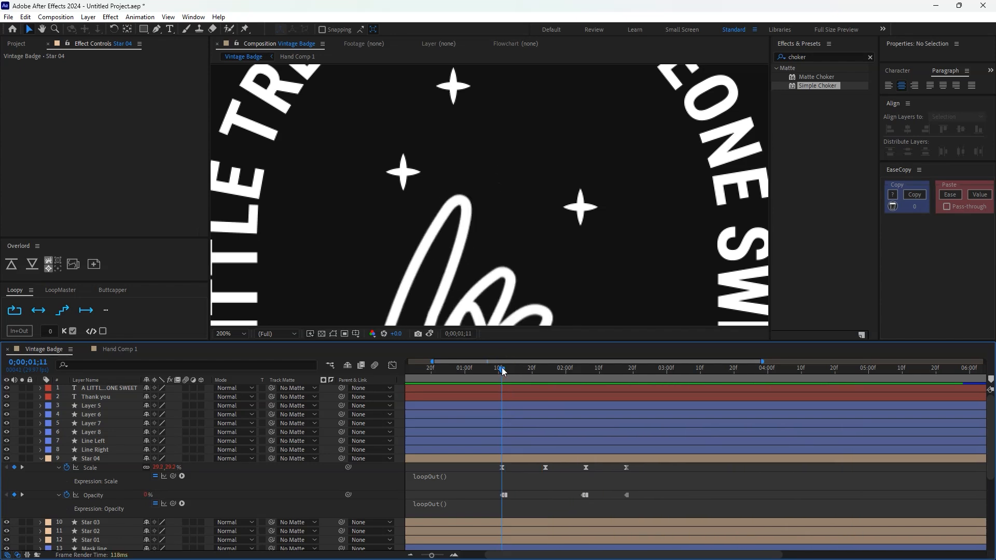
# - Copy Star 04's Scale and Opacity animation with its expressions onto Star 03, Star 02 and Star 01 at 0;00;01;11
pyautogui.click(96, 467)
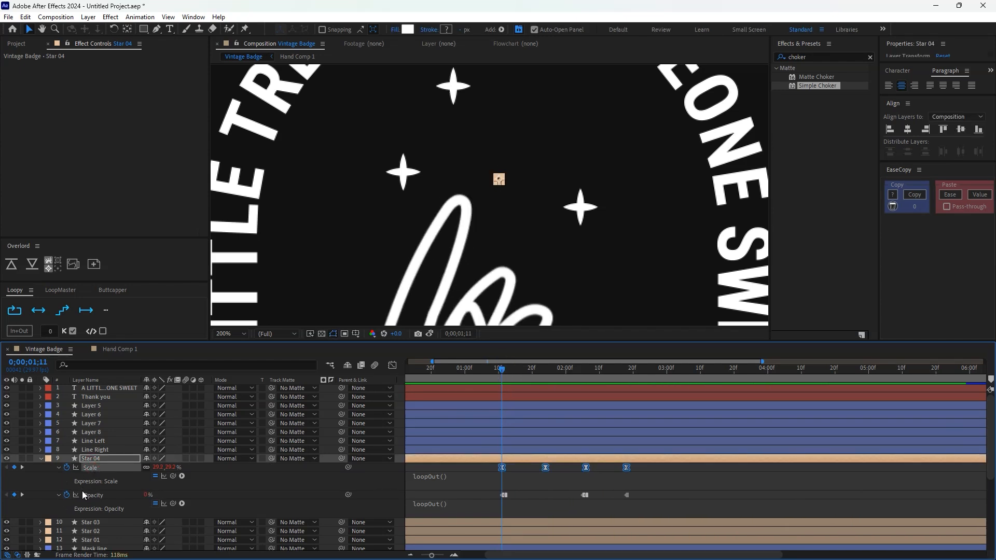
pyautogui.click(58, 468)
pyautogui.click(57, 477)
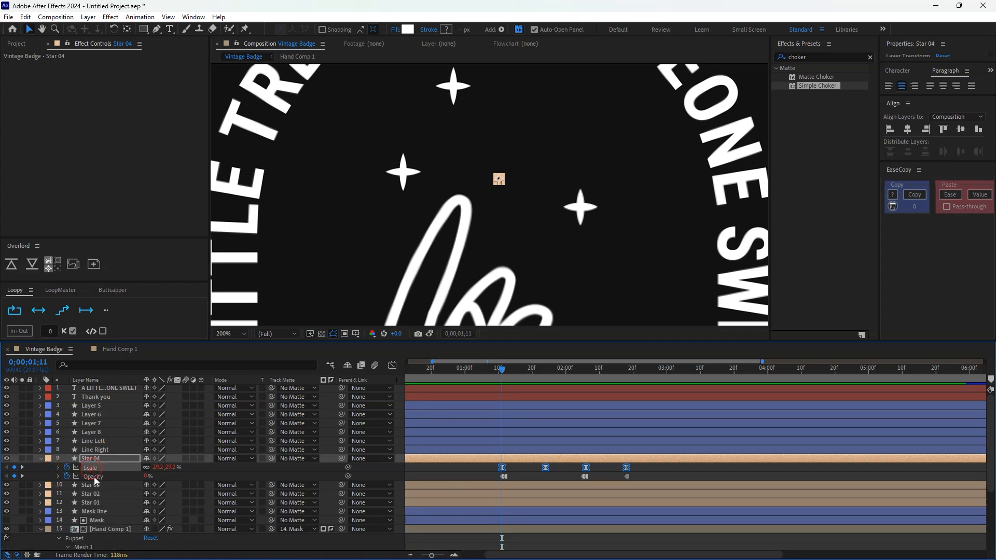
pyautogui.hotkey('ctrl', 'c')
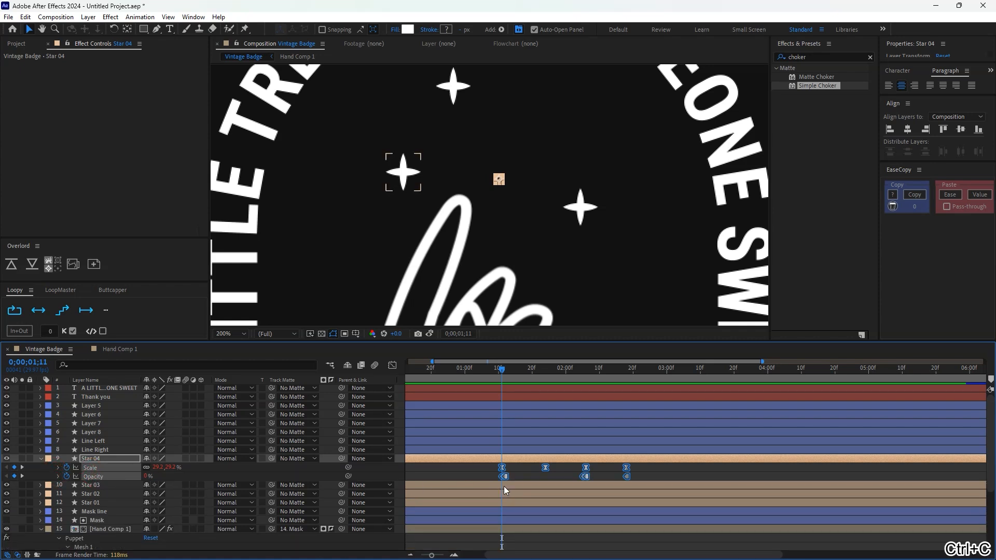
pyautogui.click(503, 487)
pyautogui.keyDown('shift'); pyautogui.click(506, 502); pyautogui.keyUp('shift')
pyautogui.hotkey('ctrl', 'v')
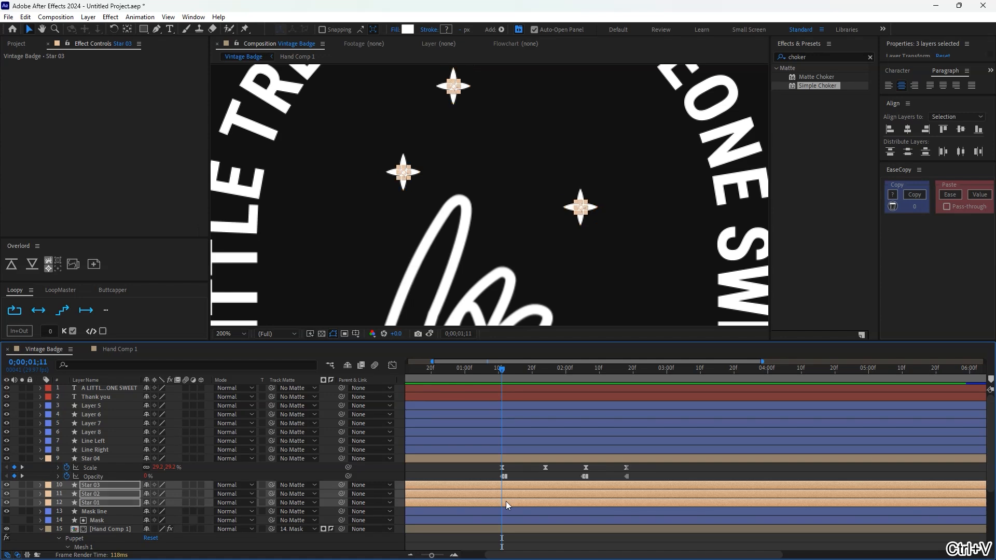
pyautogui.press('u')
pyautogui.scroll(-1, 506, 503)
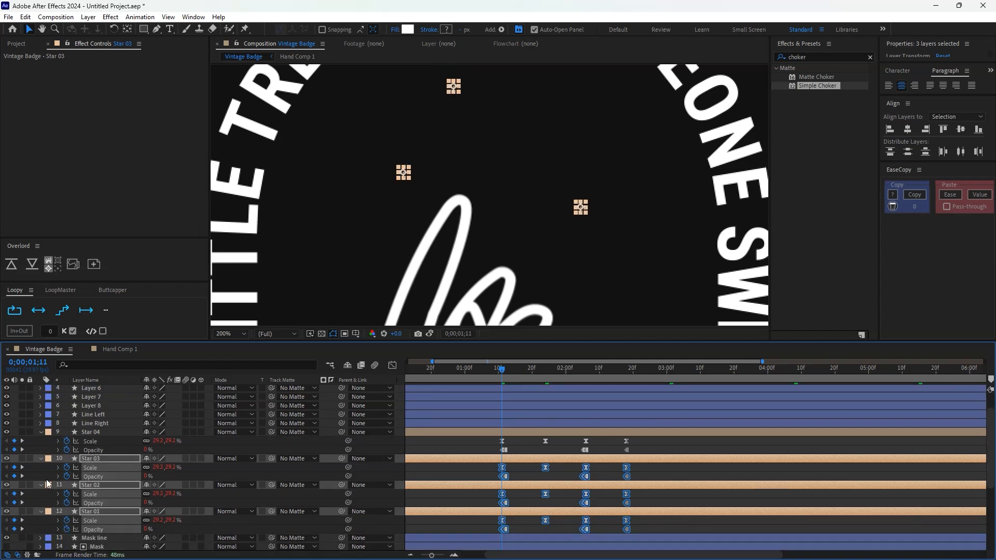
pyautogui.click(58, 468)
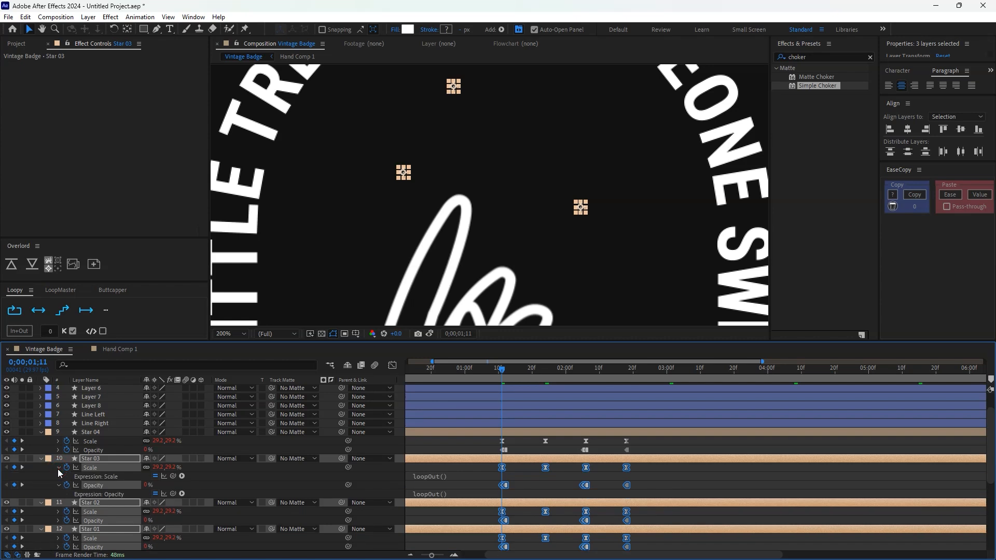
pyautogui.click(58, 468)
# - Stagger the keyframes by three frames per star, starting Star 03 at 0;00;01;14, Star 02 at 0;00;01;17 and Star 01 at 0;00;01;20
pyautogui.moveTo(510, 382)
pyautogui.mouseDown()
pyautogui.moveTo(493, 371)
pyautogui.moveTo(515, 376)
pyautogui.mouseUp()
pyautogui.moveTo(502, 469); pyautogui.dragTo(531, 520)
pyautogui.keyDown('ctrl'); pyautogui.click(513, 459); pyautogui.keyUp('ctrl')
pyautogui.keyDown('ctrl'); pyautogui.click(522, 486); pyautogui.keyUp('ctrl')
pyautogui.click(496, 368)
pyautogui.press('space')
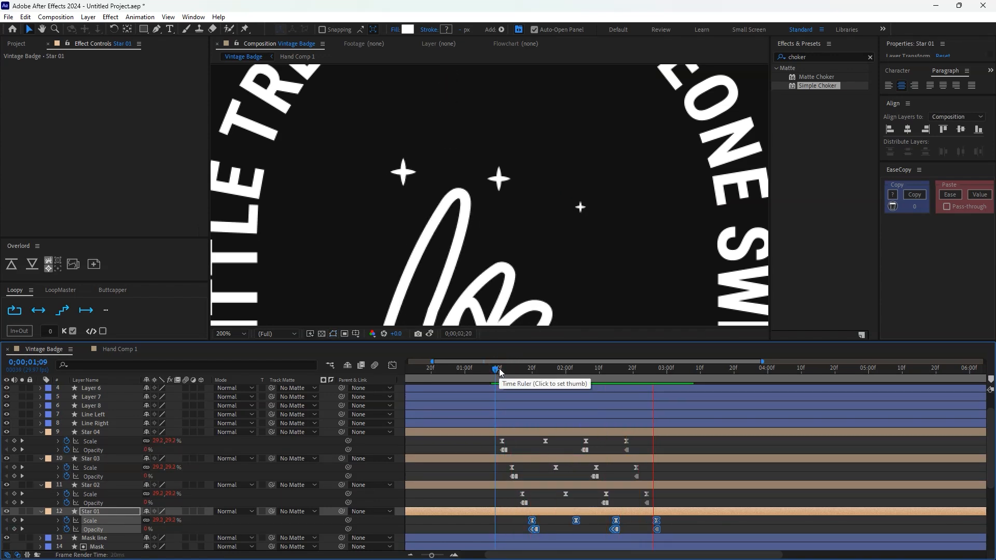
# - Save the project as Vintage Badge in the Badges folder
pyautogui.hotkey('ctrl', 's')
pyautogui.doubleClick(125, 106)
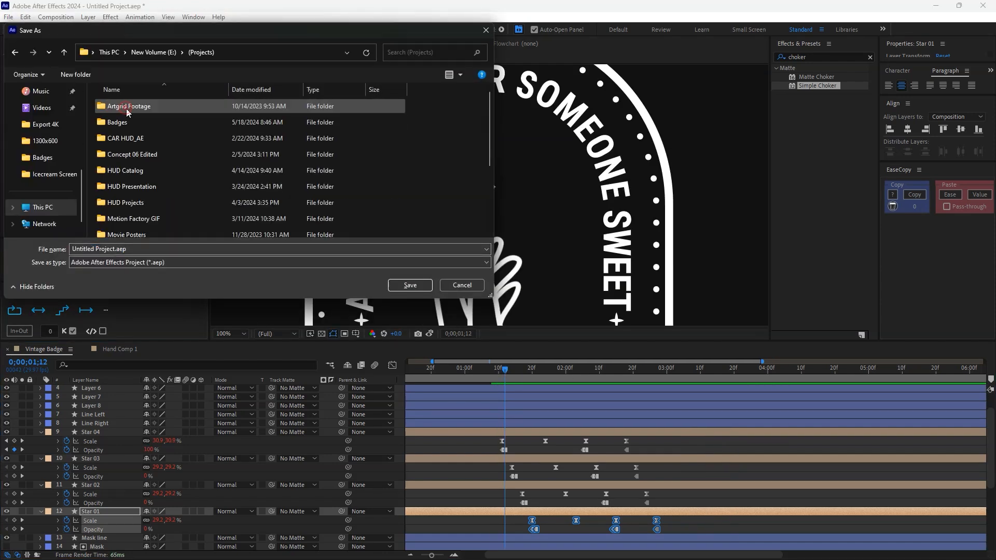
pyautogui.doubleClick(126, 122)
pyautogui.click(146, 249)
pyautogui.write('Vintage Badge')
pyautogui.press('Return')
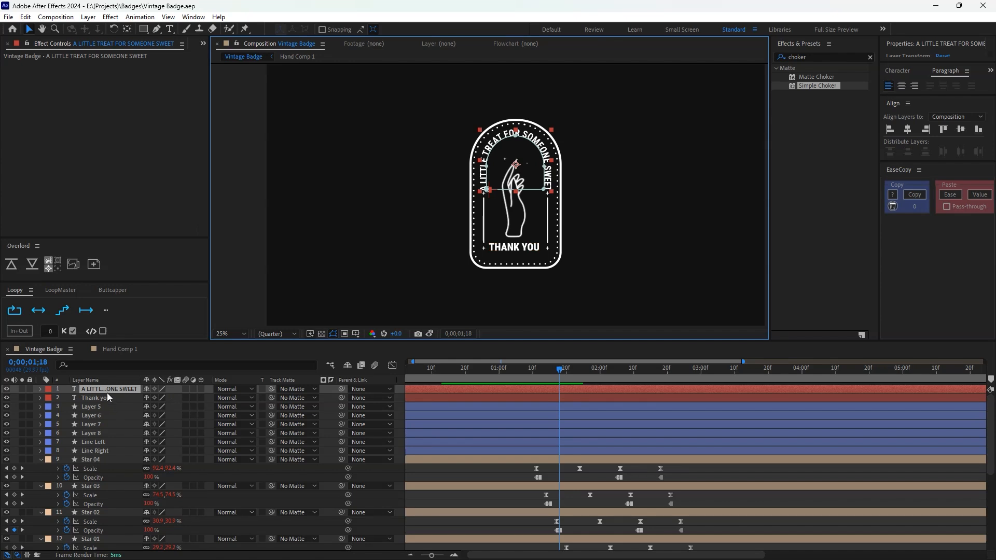
# - Add an Opacity text animator to the curved "A LITTLE TREAT FOR SOMEONE SWEET" text and set its Opacity to 0%
pyautogui.click(40, 389)
pyautogui.moveTo(149, 460)
pyautogui.mouseDown()
pyautogui.moveTo(386, 453)
pyautogui.moveTo(228, 469)
pyautogui.moveTo(155, 461)
pyautogui.mouseUp()
pyautogui.hotkey('ctrl', 'z')
pyautogui.click(206, 399)
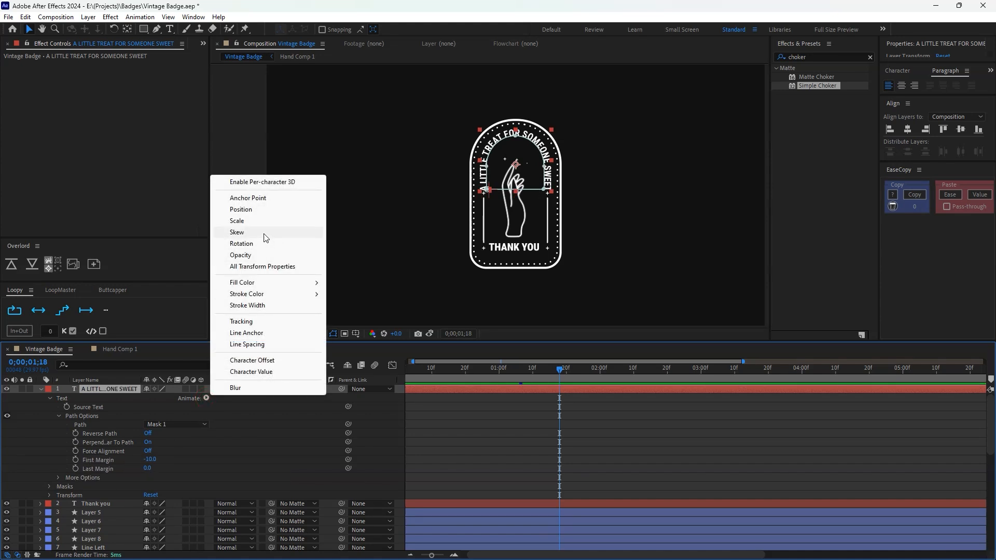
pyautogui.click(250, 256)
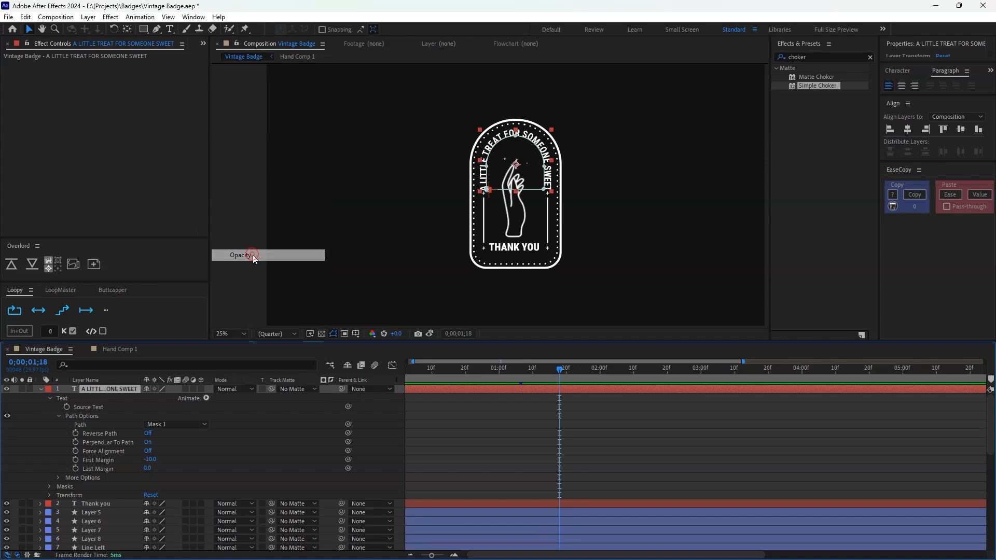
pyautogui.moveTo(150, 538); pyautogui.dragTo(52, 545)
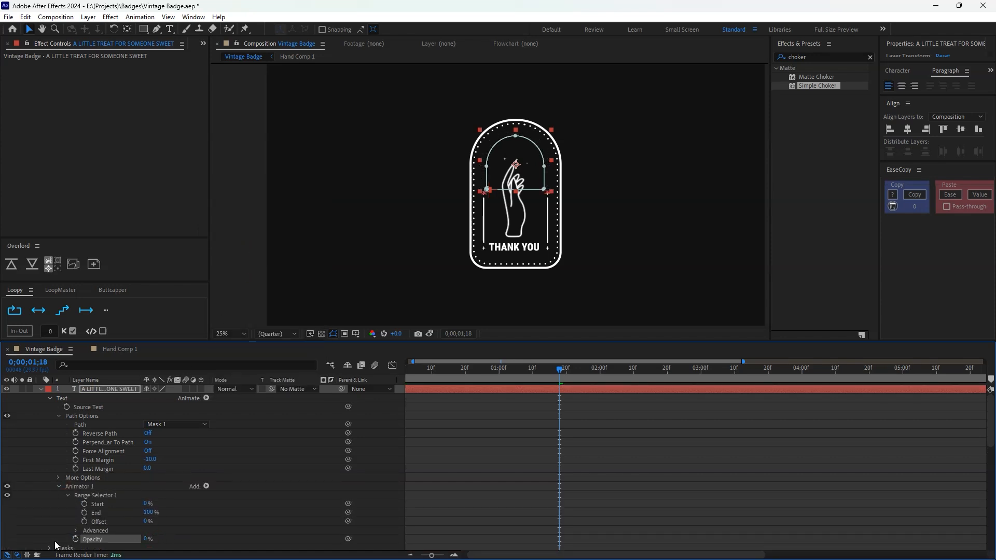
# - Keyframe the curved text's Range Selector Start from 0% at 0;00;01;18 to 100% at 0;00;02;20
pyautogui.moveTo(147, 504); pyautogui.dragTo(145, 523)
pyautogui.moveTo(545, 370); pyautogui.dragTo(666, 369)
pyautogui.moveTo(146, 504); pyautogui.dragTo(219, 503)
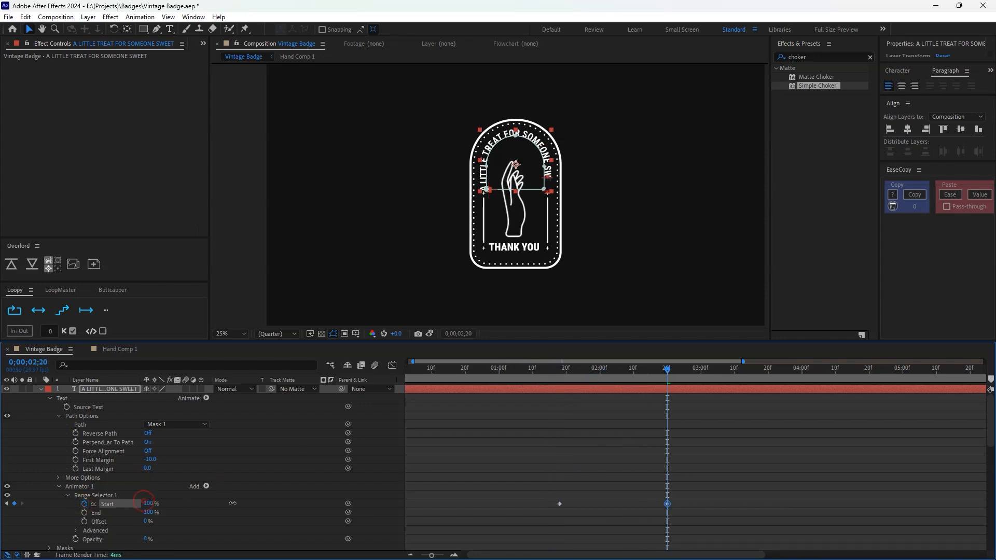
# - Retime the curved text's two Start keyframes to 0;00;01;13 and 0;00;02;06
pyautogui.moveTo(563, 378); pyautogui.dragTo(553, 378)
pyautogui.moveTo(689, 499); pyautogui.dragTo(554, 509)
pyautogui.moveTo(667, 504); pyautogui.dragTo(651, 503)
pyautogui.moveTo(532, 375); pyautogui.dragTo(538, 377)
pyautogui.moveTo(651, 504); pyautogui.dragTo(620, 504)
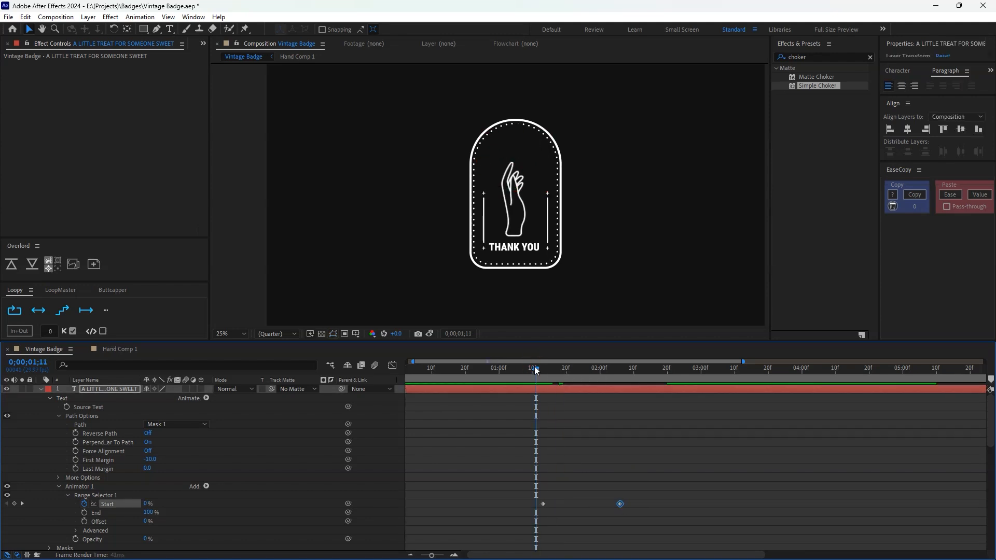
pyautogui.click(543, 371)
# - Set the Smoothness of the curved text's Range Selector to 0%
pyautogui.scroll(-1, 172, 498)
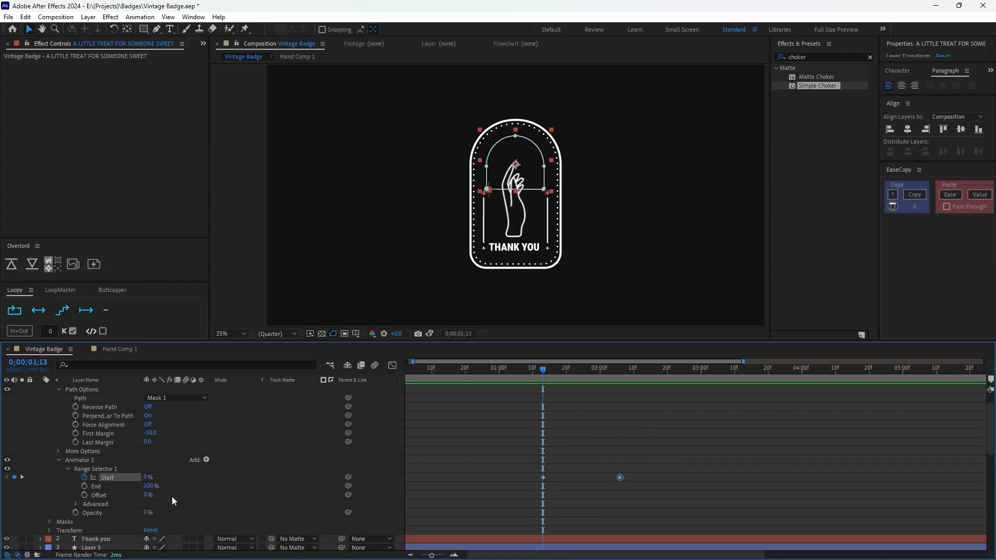
pyautogui.click(76, 504)
pyautogui.scroll(-2, 78, 509)
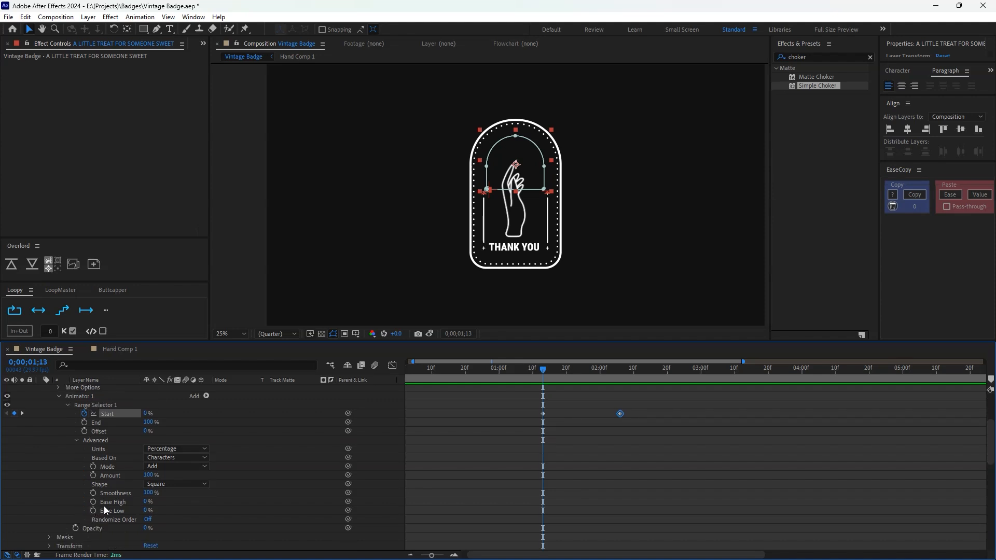
pyautogui.moveTo(148, 498); pyautogui.dragTo(151, 493)
pyautogui.hotkey('ctrl', 'z')
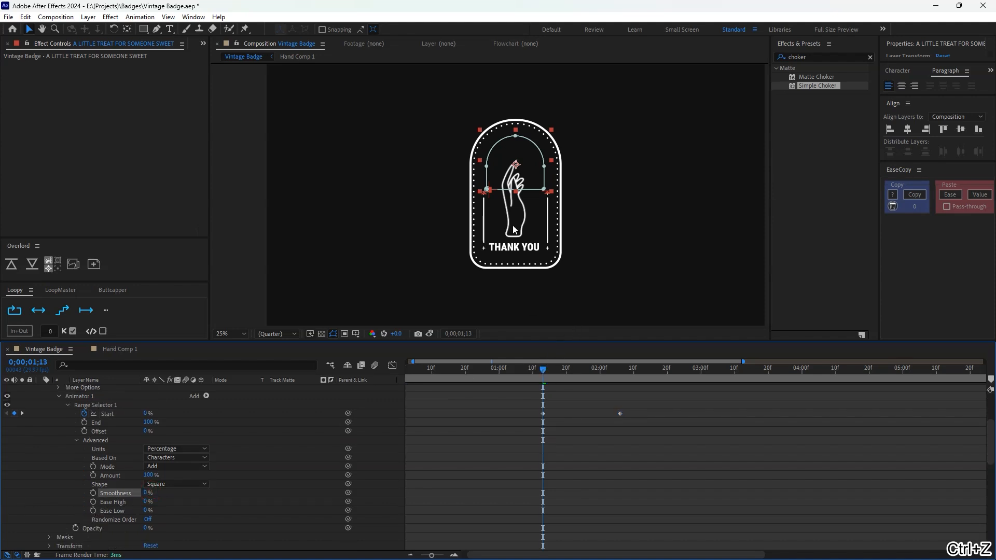
# - Apply Easy Ease to the curved text's two Start keyframes and shorten the first keyframe's influence for a faster beginning
pyautogui.scroll(2, 515, 230)
pyautogui.press('space')
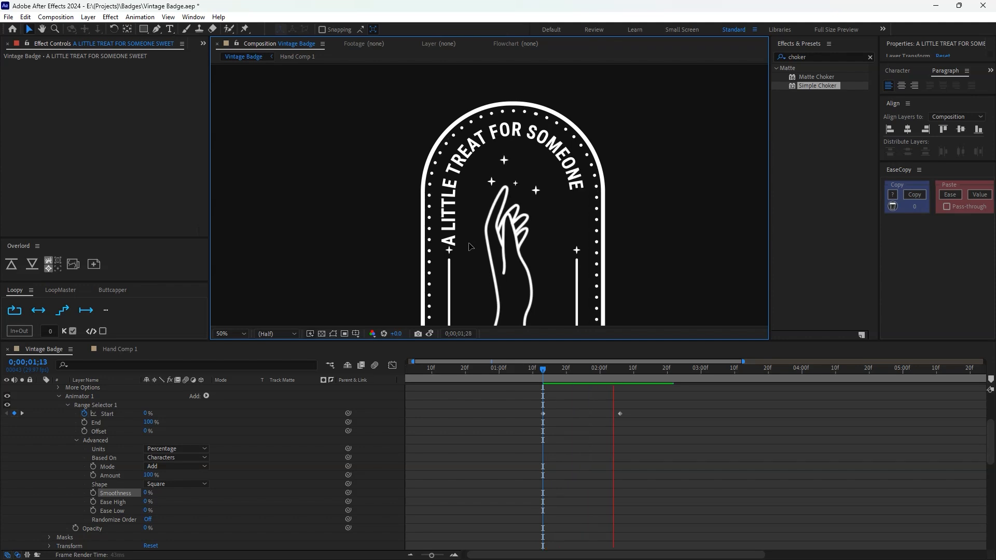
pyautogui.moveTo(631, 408); pyautogui.dragTo(538, 416)
pyautogui.press('F9')
pyautogui.click(542, 368)
pyautogui.hotkey('shift', 'F3')
pyautogui.press('=')
pyautogui.moveTo(593, 504); pyautogui.dragTo(533, 536)
pyautogui.moveTo(573, 524); pyautogui.dragTo(555, 524)
# - Move the last Start keyframe to 0;00;02;15, set the first keyframe's influence to about 23%, and preview the reveal
pyautogui.press('space')
pyautogui.moveTo(676, 525); pyautogui.dragTo(764, 525)
pyautogui.press('space')
pyautogui.moveTo(557, 524); pyautogui.dragTo(571, 525)
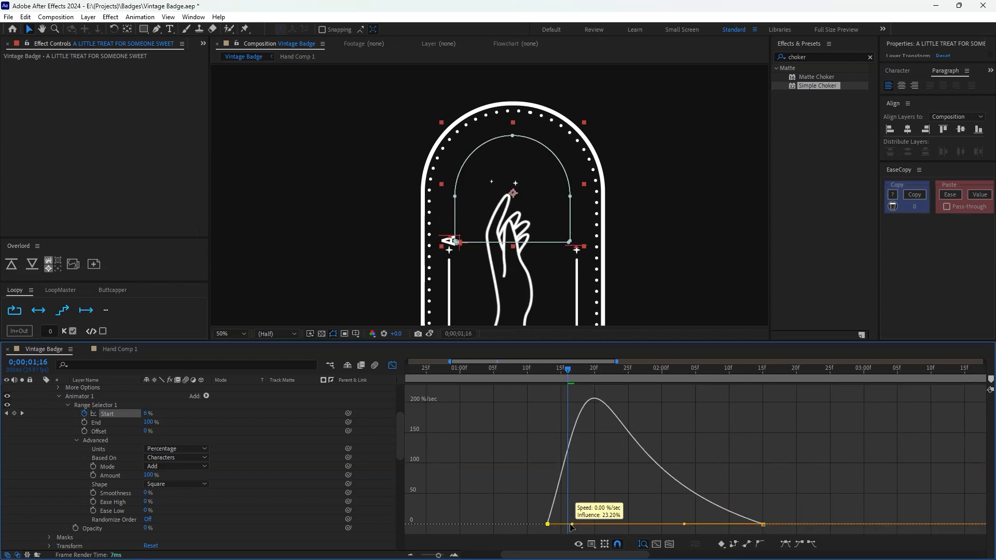
pyautogui.click(549, 373)
pyautogui.press('space')
pyautogui.click(537, 373)
pyautogui.press('space')
pyautogui.click(547, 373)
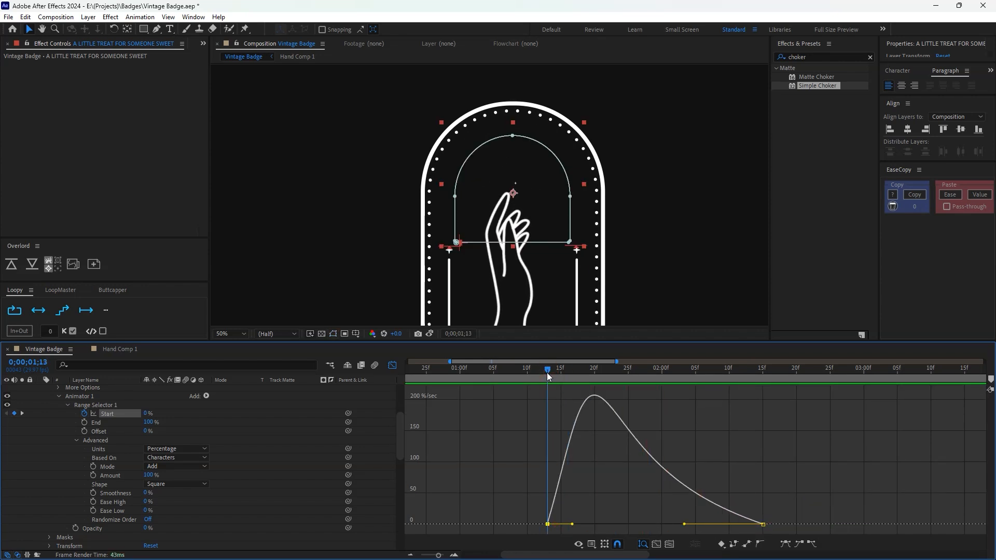
pyautogui.click(393, 366)
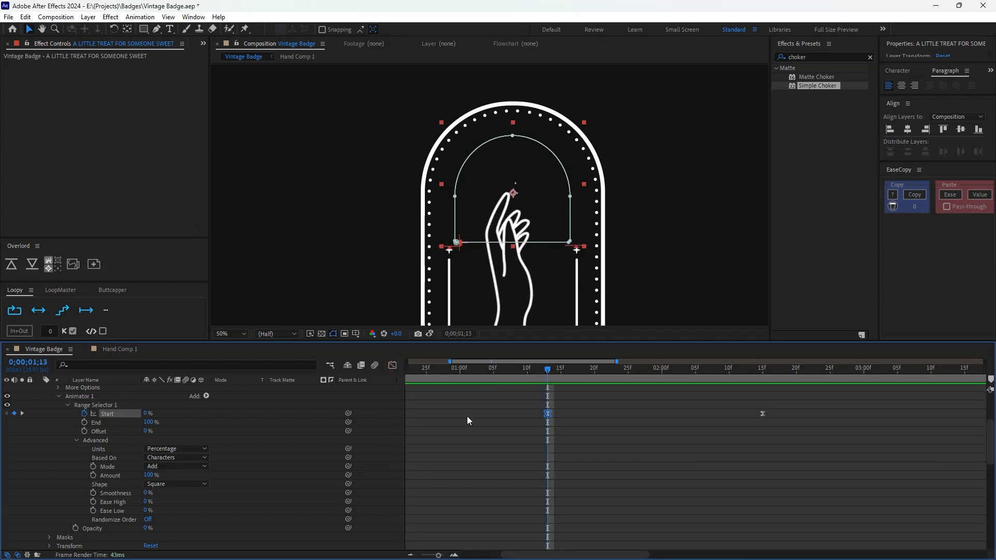
# - Keyframe the curved text's First Margin from 516 at 0;00;01;13 to -10 at the end of the letter reveal
pyautogui.scroll(1, 511, 440)
pyautogui.scroll(-2, 514, 443)
pyautogui.moveTo(545, 474); pyautogui.dragTo(561, 548)
pyautogui.press('k')
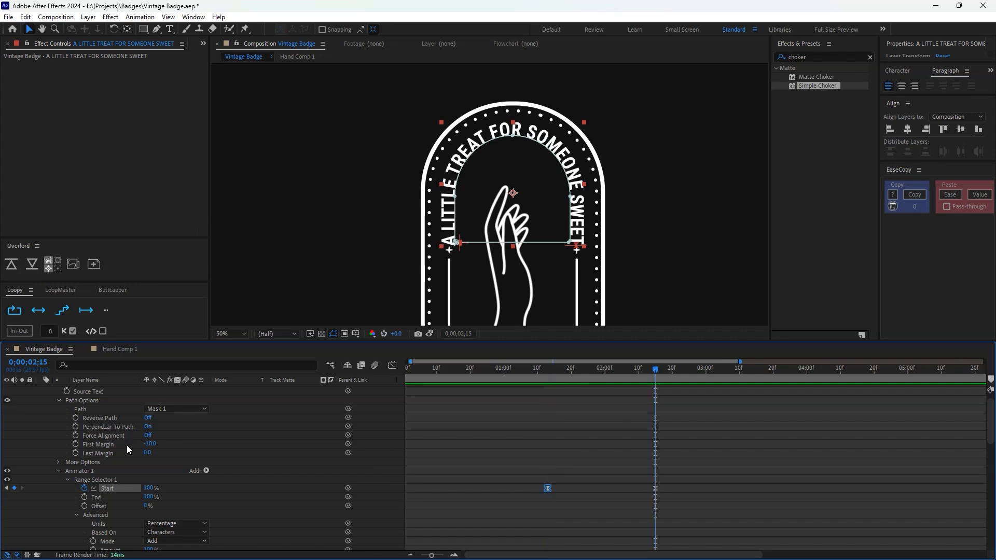
pyautogui.click(77, 444)
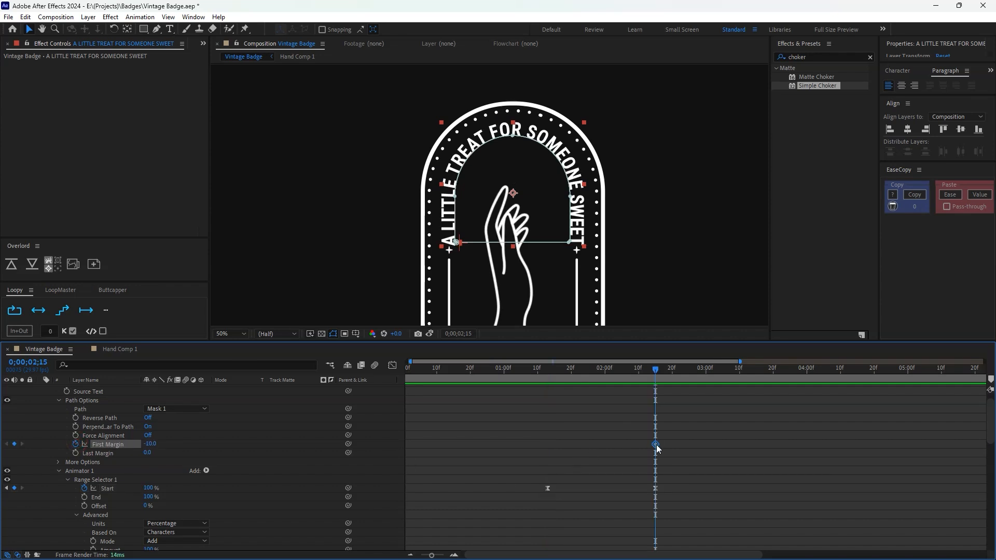
pyautogui.moveTo(656, 445); pyautogui.dragTo(736, 444)
pyautogui.moveTo(148, 445); pyautogui.dragTo(425, 446)
pyautogui.moveTo(656, 444); pyautogui.dragTo(550, 449)
pyautogui.moveTo(736, 444); pyautogui.dragTo(519, 442)
pyautogui.moveTo(539, 368); pyautogui.dragTo(656, 390)
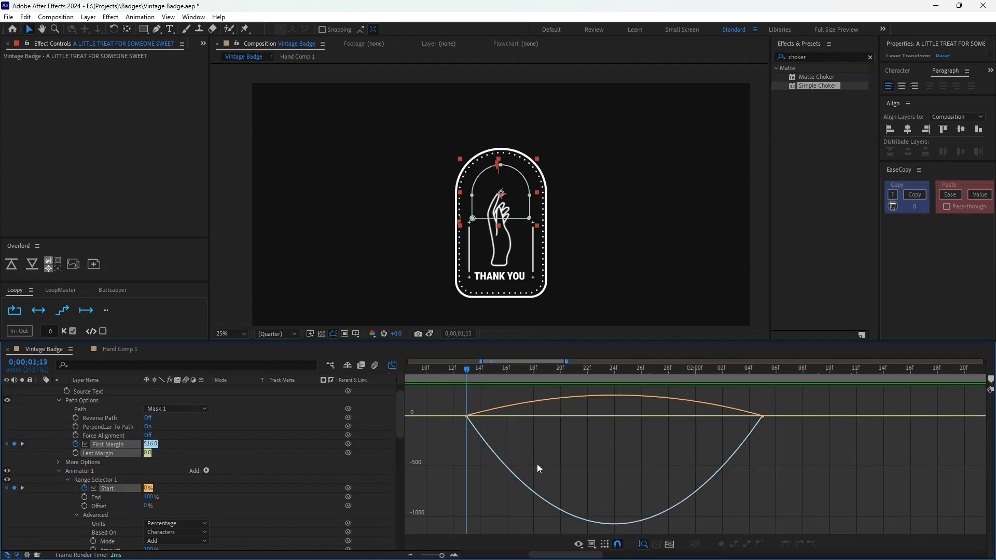
# - Shape the First Margin and Start speed curves with a long ease-out, ending both animations at 0;00;02;08
pyautogui.click(127, 443)
pyautogui.keyDown('shift'); pyautogui.click(122, 486); pyautogui.keyUp('shift')
pyautogui.moveTo(790, 410); pyautogui.dragTo(754, 430)
pyautogui.moveTo(713, 416); pyautogui.dragTo(627, 418)
pyautogui.press('space')
pyautogui.moveTo(488, 368); pyautogui.dragTo(714, 389)
pyautogui.moveTo(627, 416)
pyautogui.mouseDown()
pyautogui.moveTo(570, 417)
pyautogui.moveTo(615, 418)
pyautogui.mouseUp()
pyautogui.moveTo(763, 416); pyautogui.dragTo(712, 426)
pyautogui.hotkey('ctrl', 'z')
pyautogui.moveTo(615, 417); pyautogui.dragTo(645, 418)
pyautogui.moveTo(677, 371); pyautogui.dragTo(565, 385)
pyautogui.press('space')
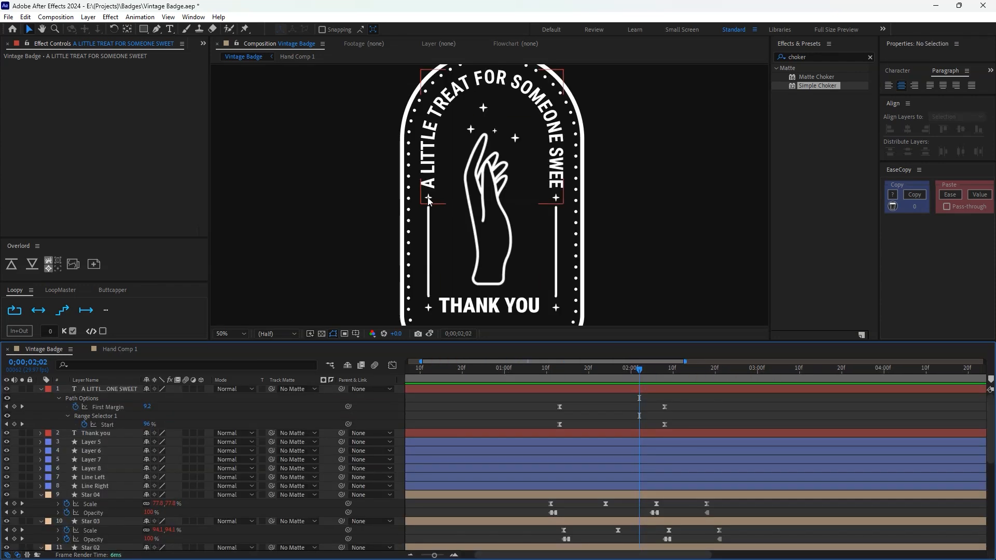
# - Keyframe the Scale of the Layer 5 star from 20% at 0;00;01;29 to 100% at 0;00;02;05 and ease both keyframes
pyautogui.click(97, 442)
pyautogui.press('s')
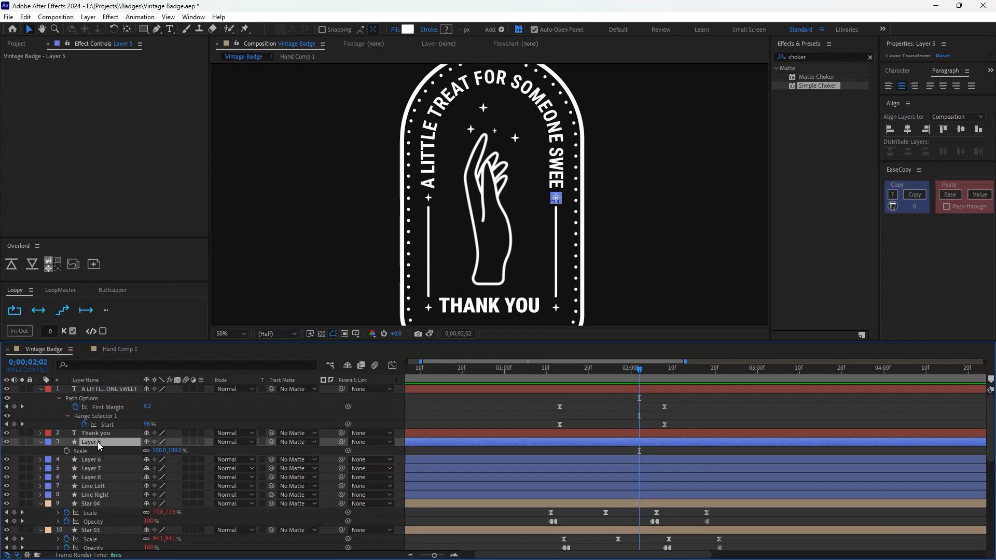
pyautogui.hotkey('shift', 't')
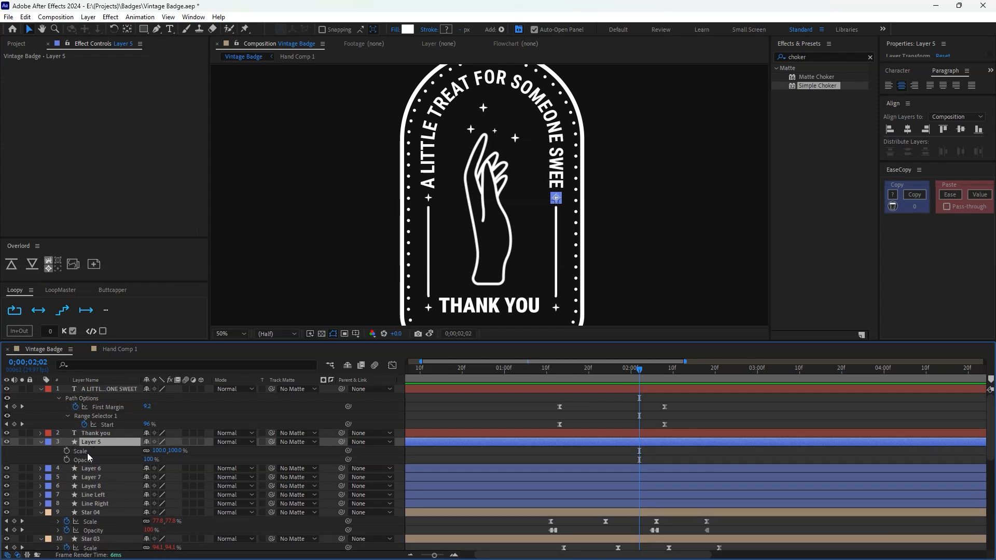
pyautogui.scroll(2, 581, 200)
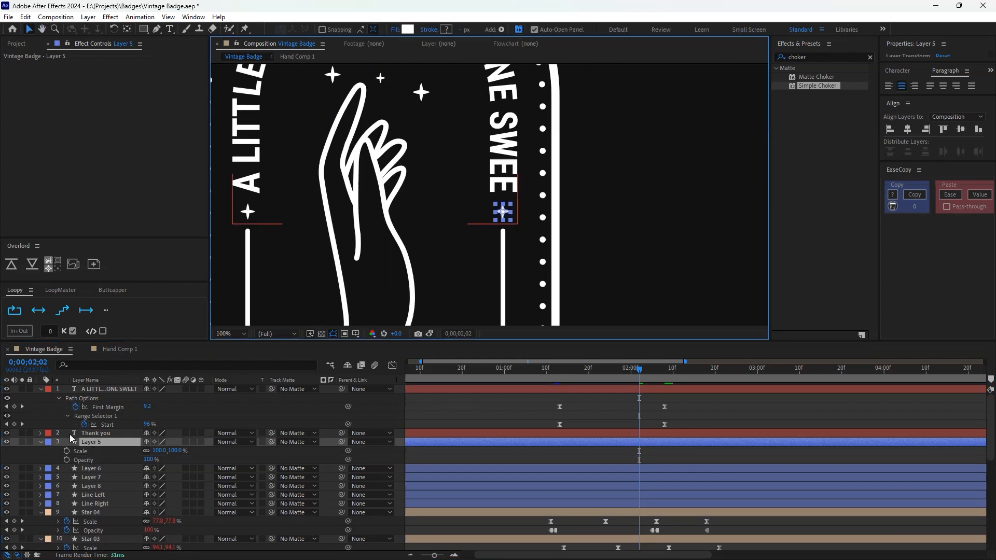
pyautogui.click(67, 452)
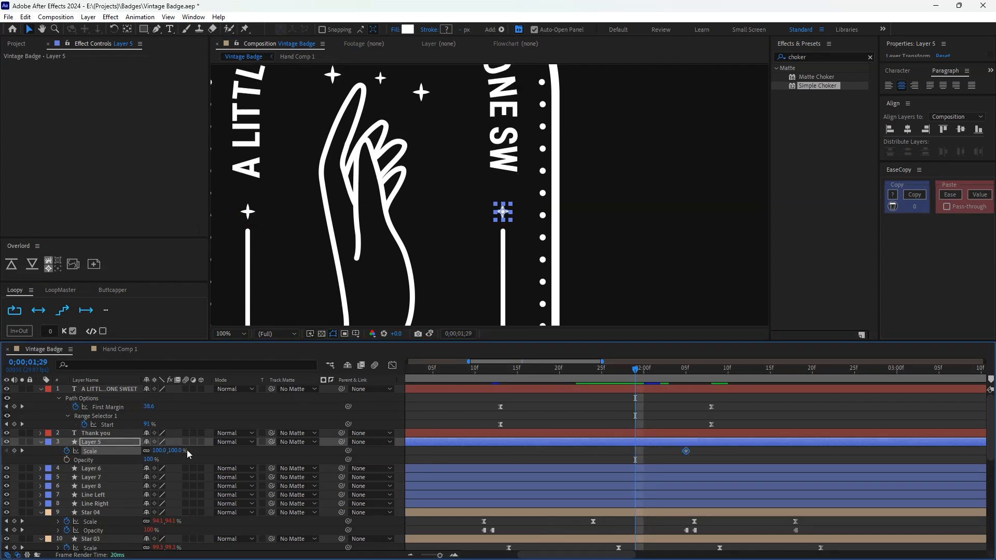
pyautogui.moveTo(178, 451); pyautogui.dragTo(137, 451)
pyautogui.click(709, 459)
pyautogui.moveTo(708, 459); pyautogui.dragTo(595, 453)
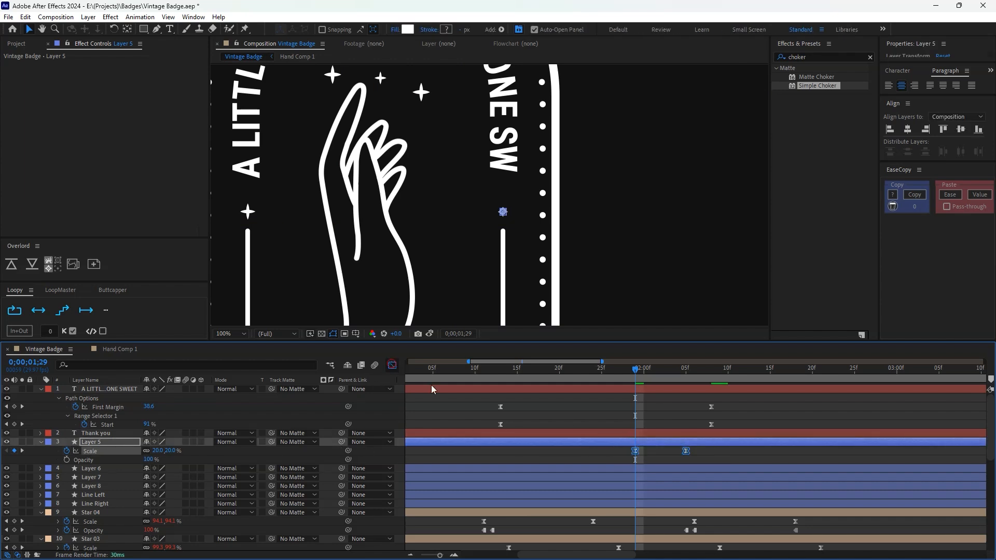
# - Give the star's Scale an early speed peak and move its two keyframes to 0;00;02;05 and 0;00;02;11
pyautogui.hotkey('shift', 'F3')
pyautogui.moveTo(648, 528); pyautogui.dragTo(596, 524)
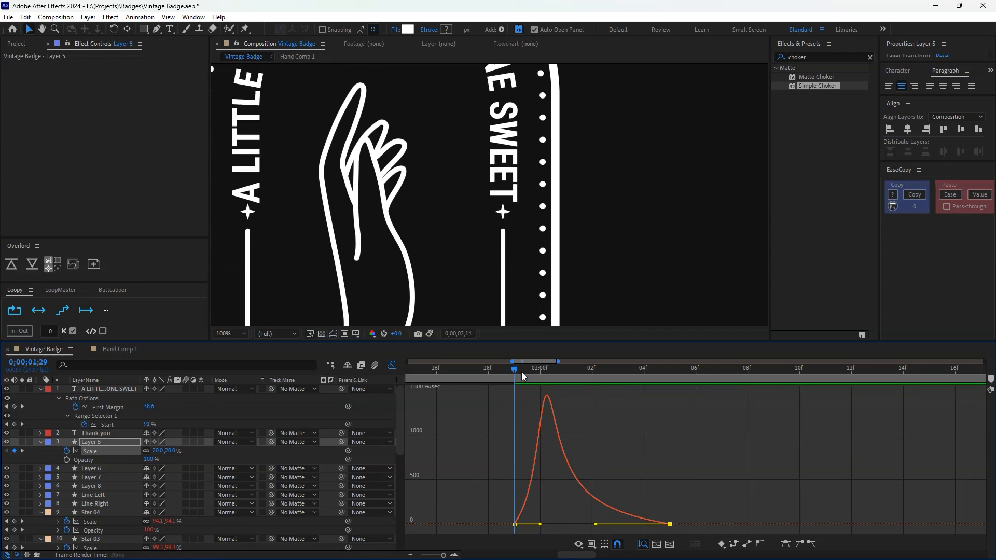
pyautogui.moveTo(524, 374); pyautogui.dragTo(696, 373)
pyautogui.hotkey('shift', 'F3')
pyautogui.keyDown('shift'); pyautogui.click(515, 452); pyautogui.keyUp('shift')
pyautogui.moveTo(514, 451); pyautogui.dragTo(670, 452)
pyautogui.moveTo(672, 373); pyautogui.dragTo(738, 386)
pyautogui.click(732, 425)
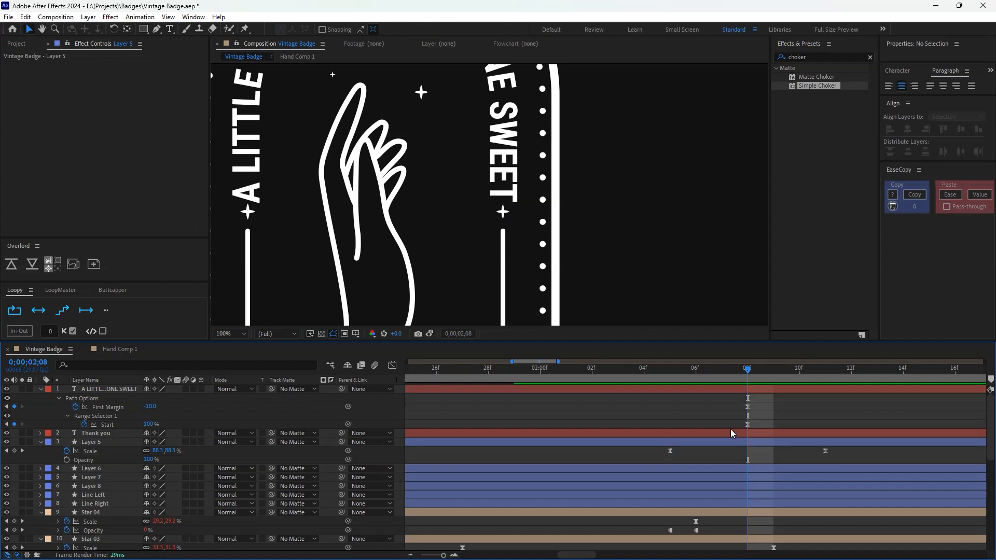
# - Open the curved text's mask path along its bottom edge with the Pen tool so the last letter stays straight, and preview it
pyautogui.click(504, 181)
pyautogui.scroll(1, 439, 197)
pyautogui.moveTo(439, 187); pyautogui.dragTo(613, 204)
pyautogui.click(157, 29)
pyautogui.click(710, 225)
pyautogui.click(710, 225)
pyautogui.click(261, 225)
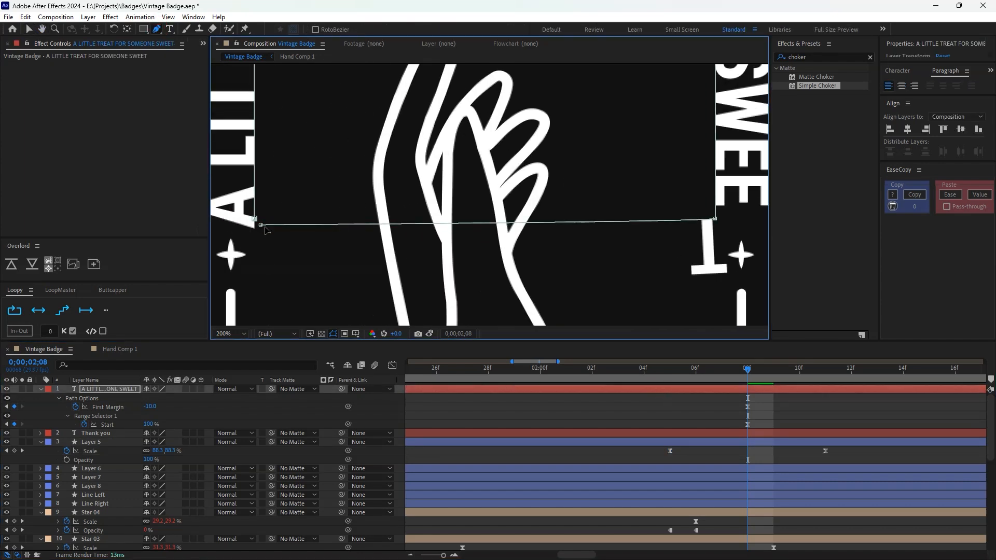
pyautogui.click(261, 225)
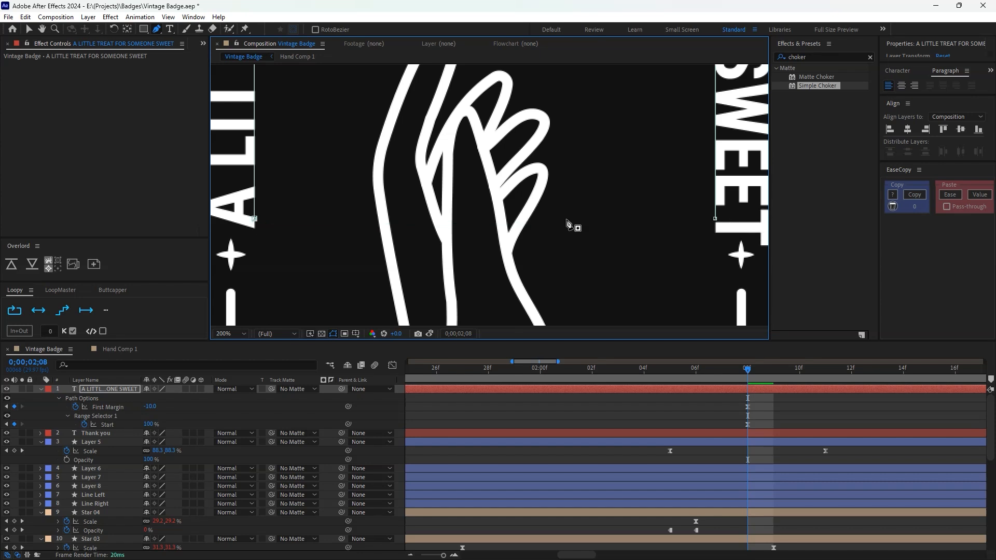
pyautogui.scroll(-1, 571, 225)
pyautogui.moveTo(570, 225); pyautogui.dragTo(571, 237)
pyautogui.moveTo(754, 370); pyautogui.dragTo(491, 384)
pyautogui.scroll(-1, 524, 245)
pyautogui.scroll(-3, 474, 416)
pyautogui.moveTo(596, 370); pyautogui.dragTo(558, 372)
pyautogui.press('space')
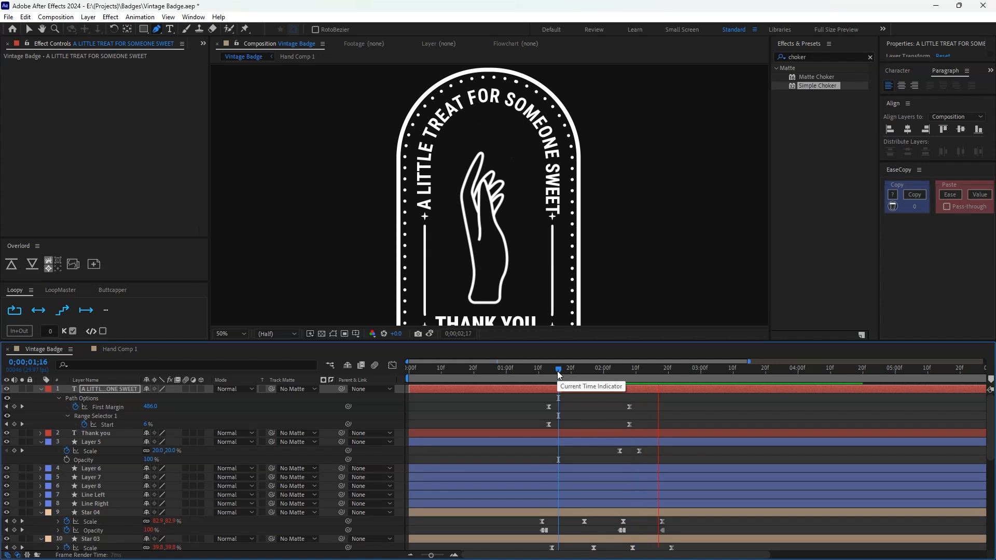
# - Lower the curved text's First Margin slightly below -10 at 0;00;02;08 and replay the reveal
pyautogui.moveTo(558, 372); pyautogui.dragTo(631, 386)
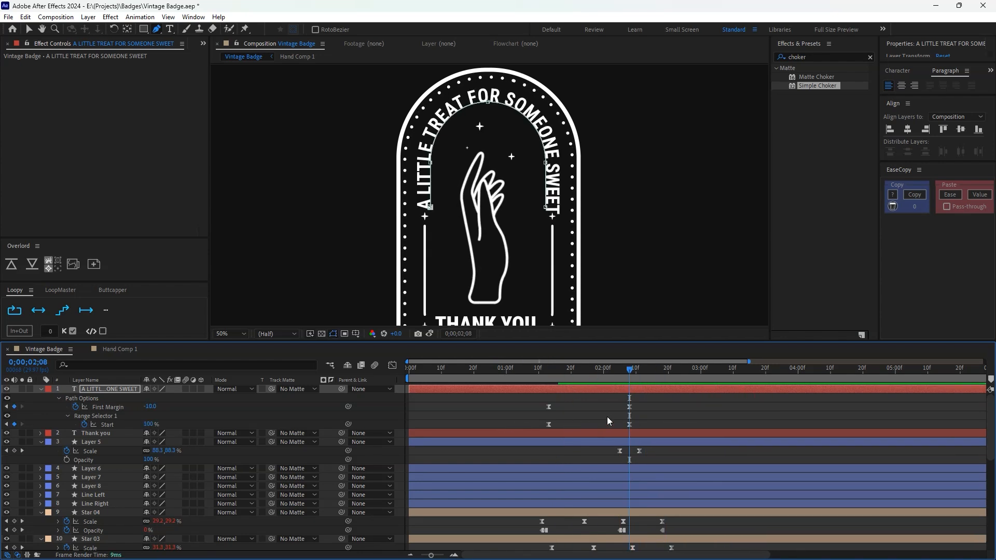
pyautogui.write('0')
pyautogui.click(170, 415)
pyautogui.hotkey('ctrl', 'z')
pyautogui.scroll(1, 581, 270)
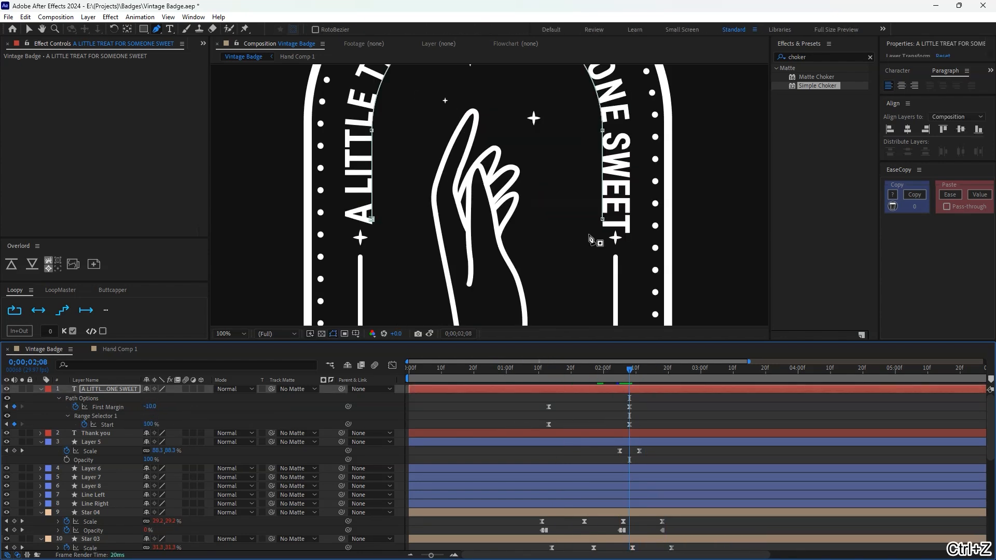
pyautogui.moveTo(150, 407); pyautogui.dragTo(147, 408)
pyautogui.click(218, 402)
pyautogui.moveTo(631, 371); pyautogui.dragTo(552, 380)
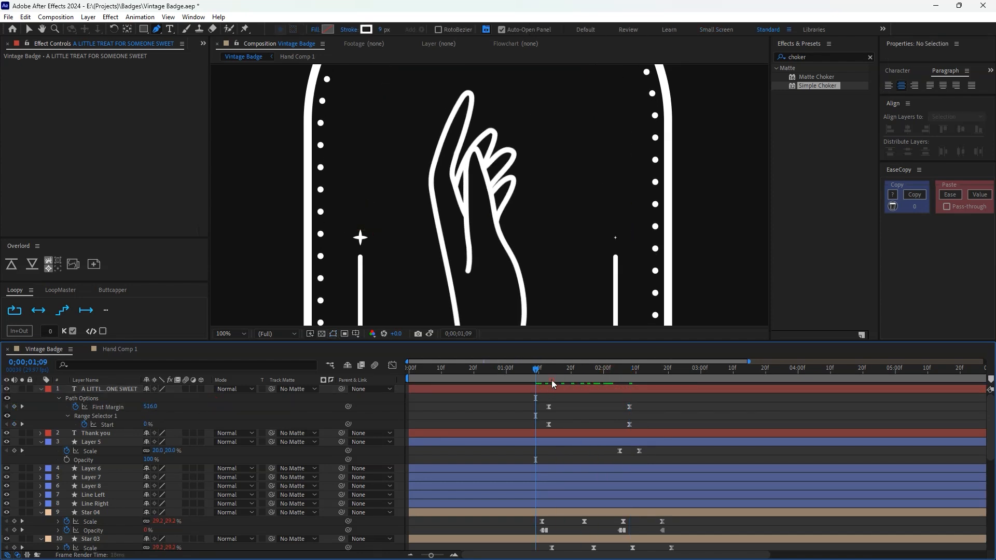
pyautogui.scroll(-1, 555, 300)
pyautogui.press('space')
pyautogui.scroll(1, 561, 319)
# - Move the Layer 5 star's second Scale keyframe to 0;00;02;13 and set the first one at 0;00;02;05 to 40%
pyautogui.moveTo(624, 371); pyautogui.dragTo(633, 381)
pyautogui.scroll(1, 648, 455)
pyautogui.click(632, 451)
pyautogui.moveTo(632, 451); pyautogui.dragTo(645, 451)
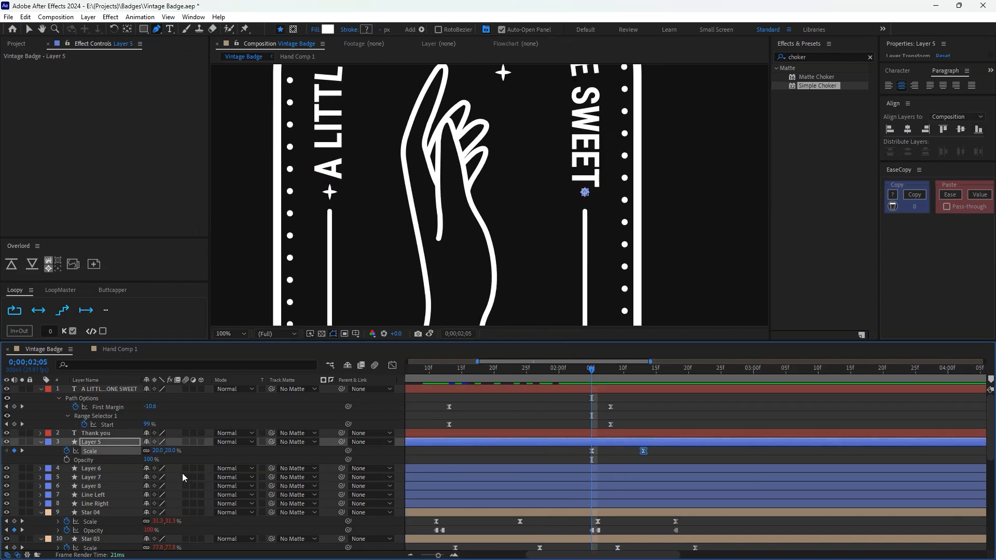
pyautogui.moveTo(170, 451); pyautogui.dragTo(177, 453)
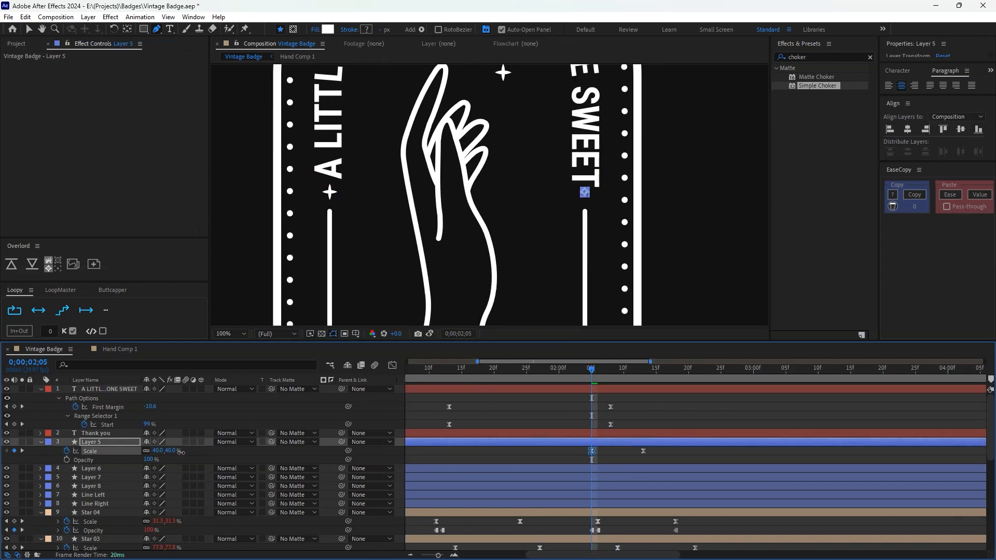
# - Copy the star's 40% Scale keyframe to 0;00;02;26 and play back the twinkle
pyautogui.moveTo(634, 384); pyautogui.dragTo(728, 381)
pyautogui.hotkey('ctrl', 'c')
pyautogui.hotkey('ctrl', 'v')
pyautogui.click(577, 376)
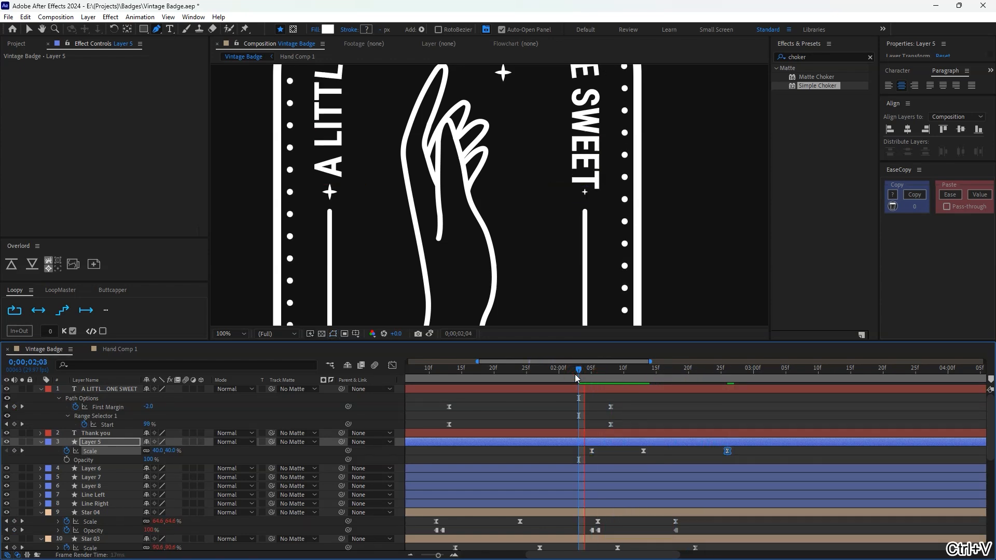
pyautogui.press('space')
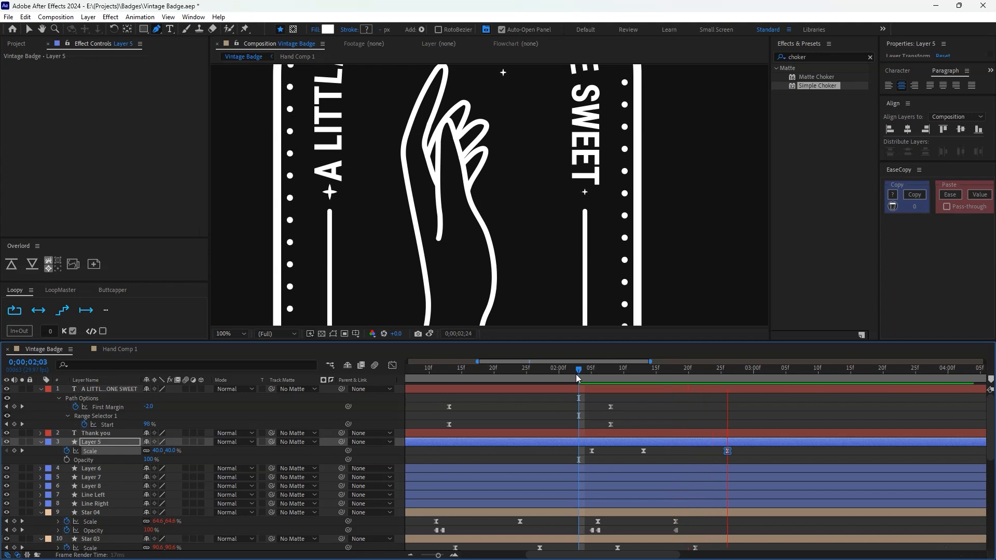
# - Adjust the influence of the star's middle Scale keyframe in the speed graph and preview the motion
pyautogui.click(392, 365)
pyautogui.press('v')
pyautogui.press('=')
pyautogui.moveTo(729, 502); pyautogui.dragTo(785, 504)
pyautogui.click(605, 376)
pyautogui.press('space')
pyautogui.click(605, 376)
pyautogui.hotkey('shift', 'F3')
pyautogui.press('-')
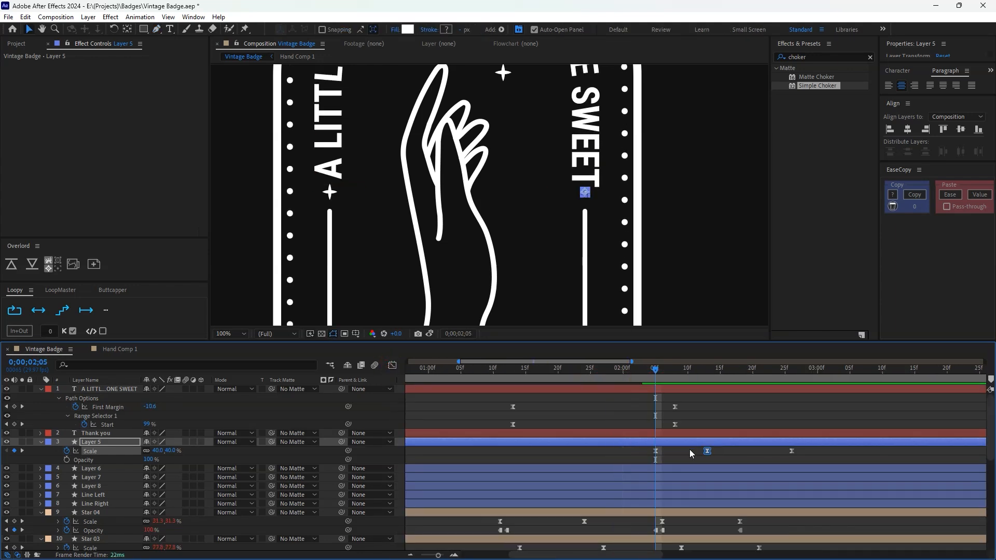
# - Add a loopOut() expression to the Layer 5 star's Scale
pyautogui.keyDown('alt'); pyautogui.click(66, 451); pyautogui.keyUp('alt')
pyautogui.write('loopOut(')
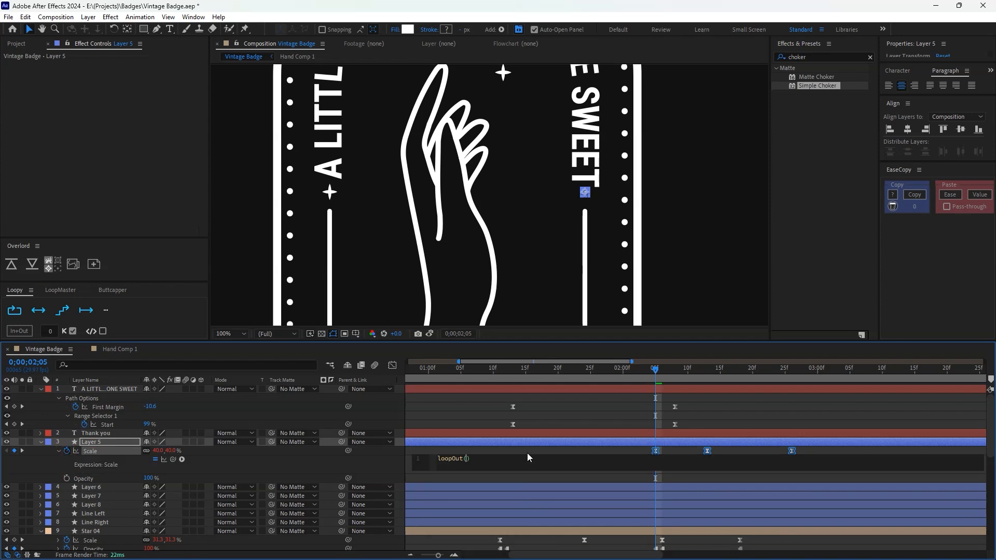
pyautogui.click(360, 470)
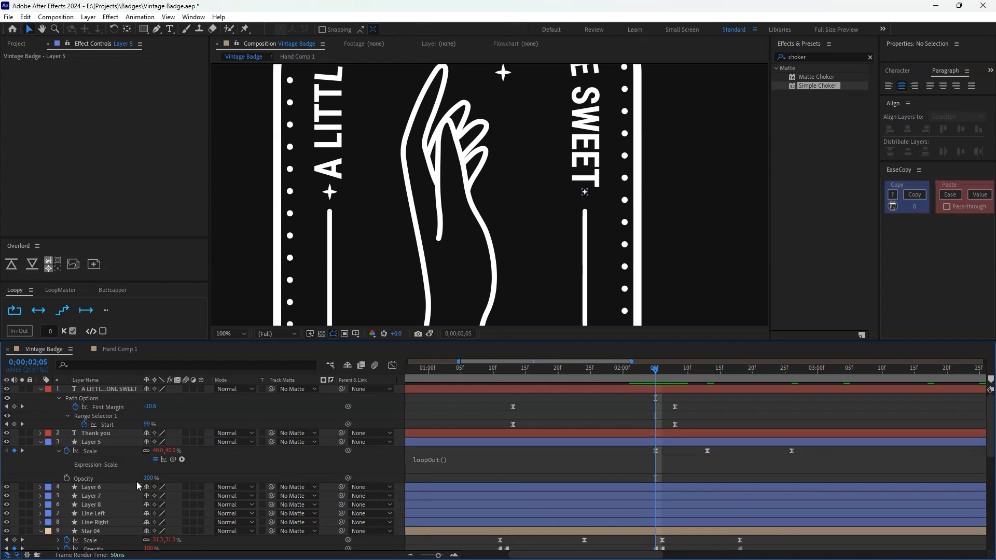
# - Keyframe the Layer 5 star's Opacity from 0% at 0;00;02;05 to 100% at 0;00;02;06 and preview its appearance
pyautogui.click(66, 478)
pyautogui.scroll(2, 708, 473)
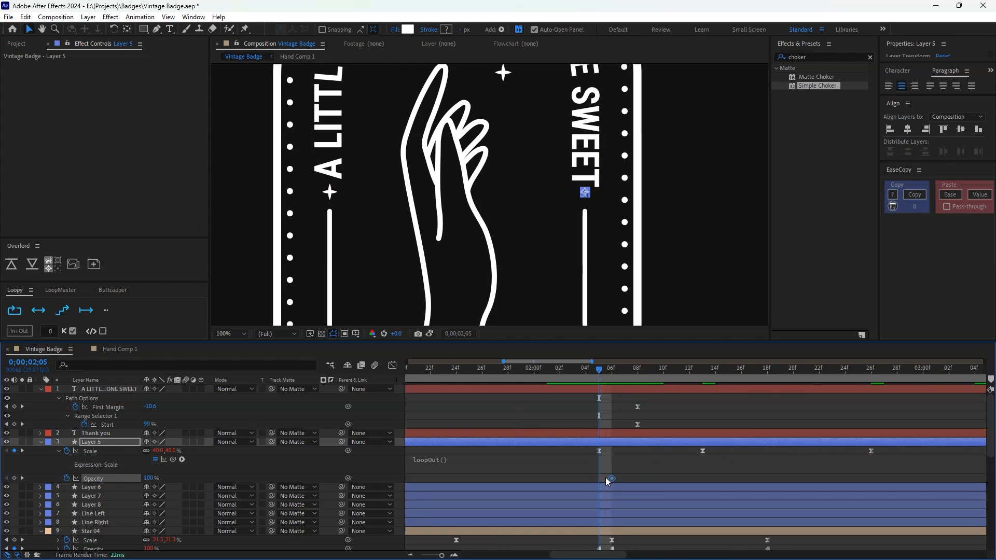
pyautogui.moveTo(600, 369); pyautogui.dragTo(547, 391)
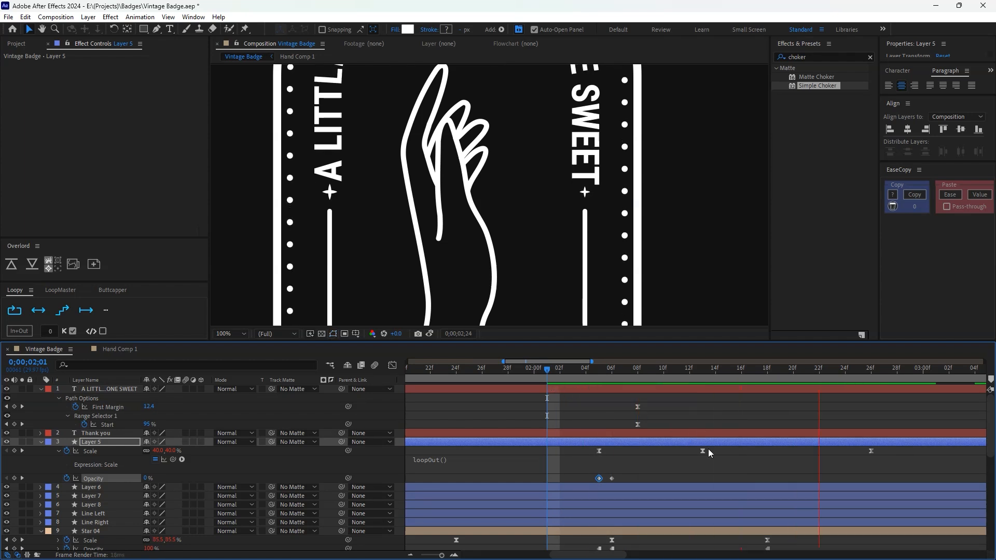
pyautogui.scroll(-2, 692, 445)
pyautogui.click(645, 372)
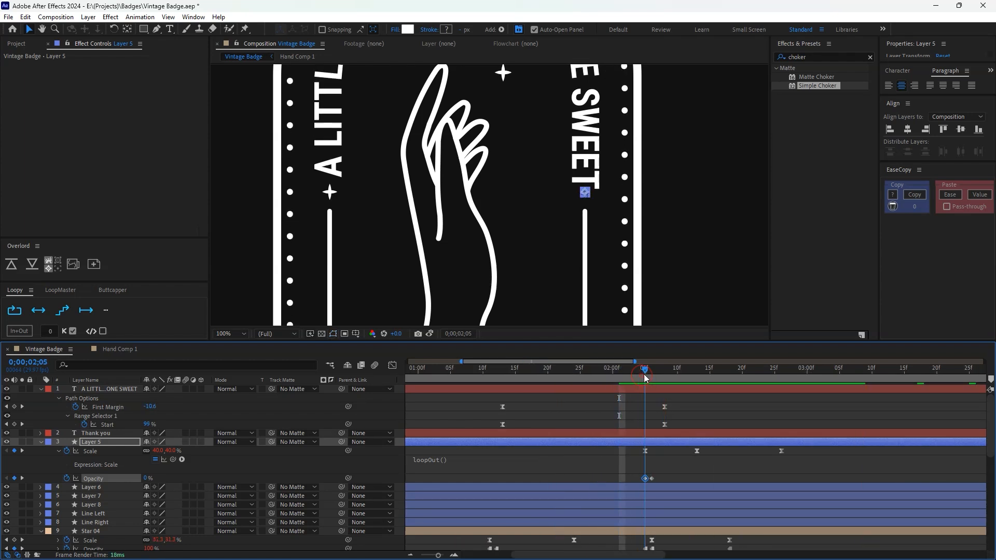
pyautogui.click(581, 475)
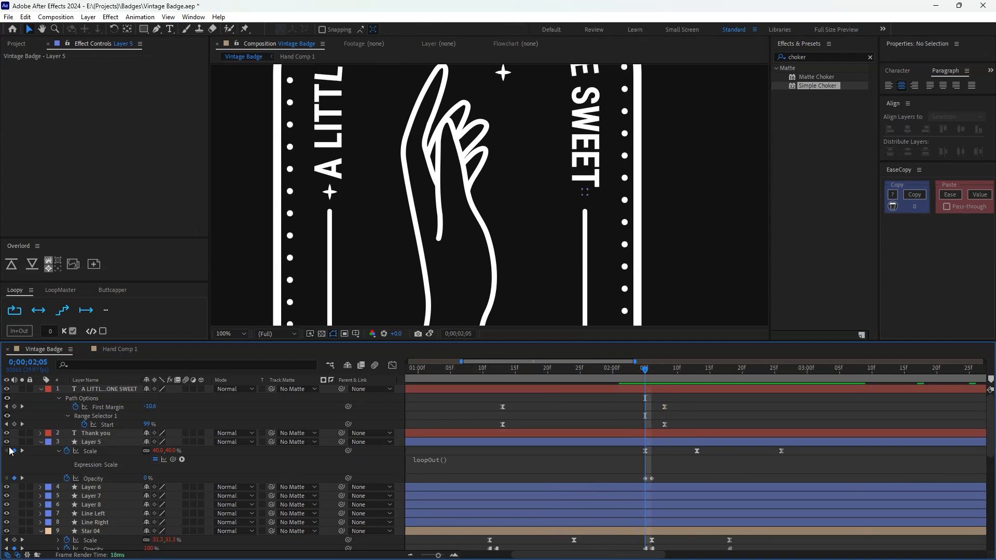
# - Copy the Layer 5 star's Scale and Opacity animation to Layer 6, Layer 7 and Layer 8 at 0;00;02;05
pyautogui.click(59, 451)
pyautogui.click(95, 460)
pyautogui.hotkey('ctrl', 'c')
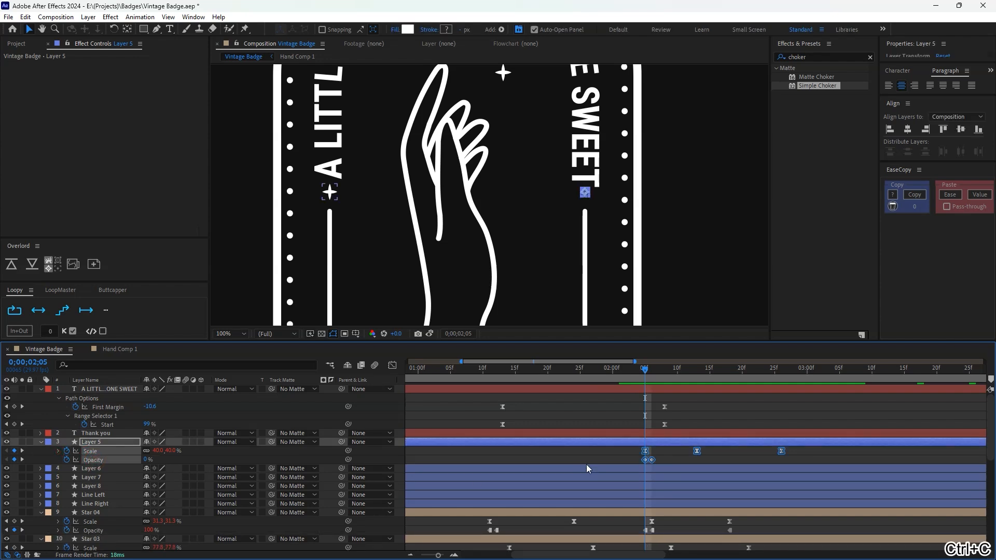
pyautogui.click(332, 193)
pyautogui.hotkey('ctrl', 'v')
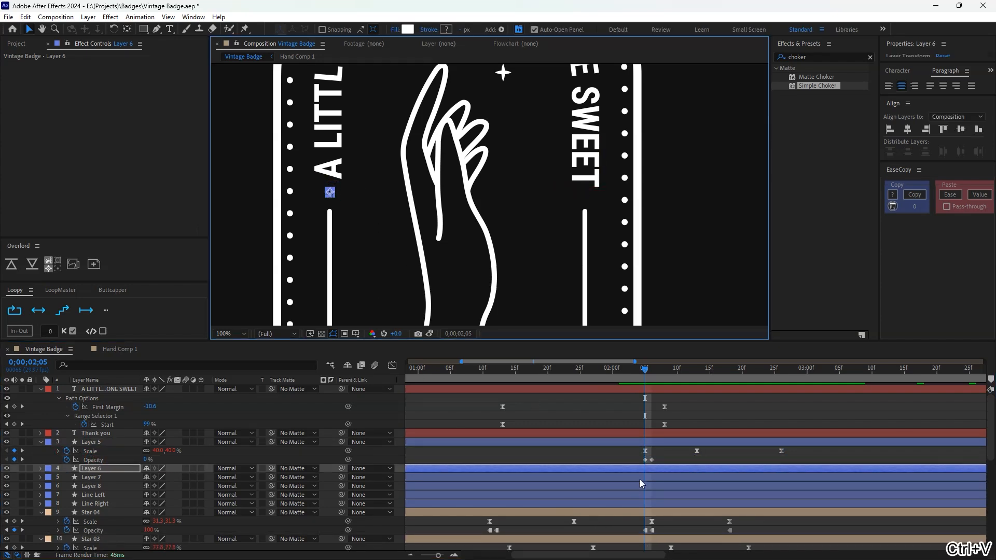
pyautogui.scroll(-5, 576, 303)
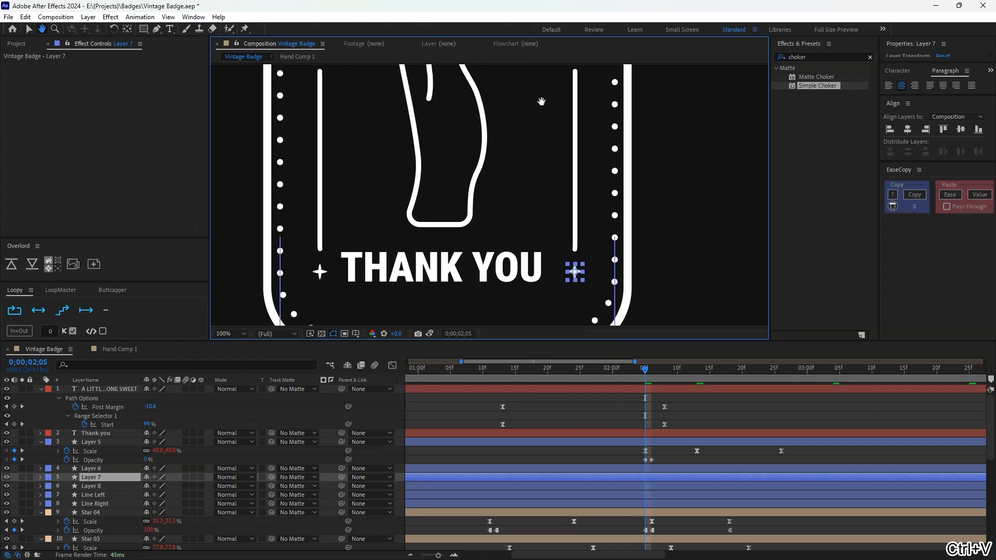
pyautogui.click(651, 489)
pyautogui.keyDown('ctrl'); pyautogui.click(653, 480); pyautogui.keyUp('ctrl')
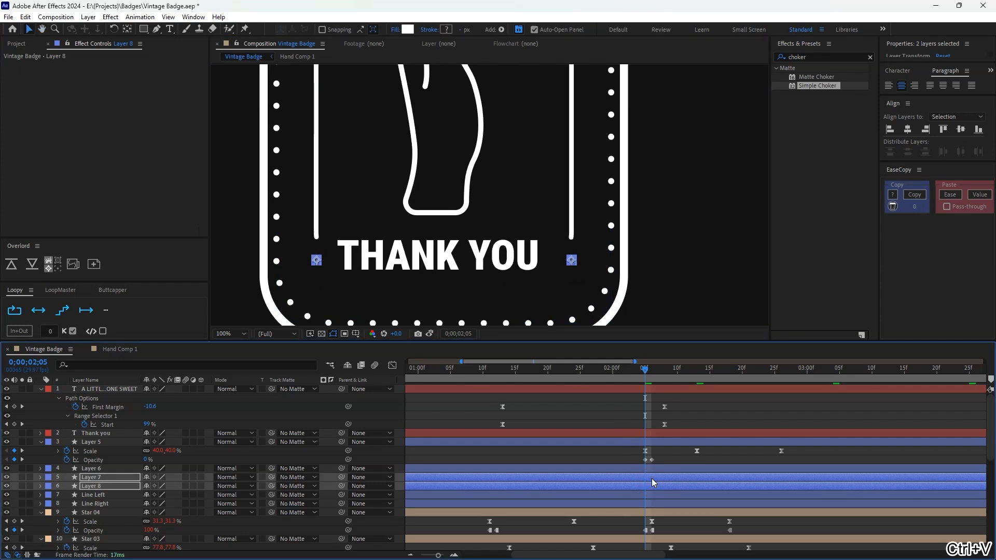